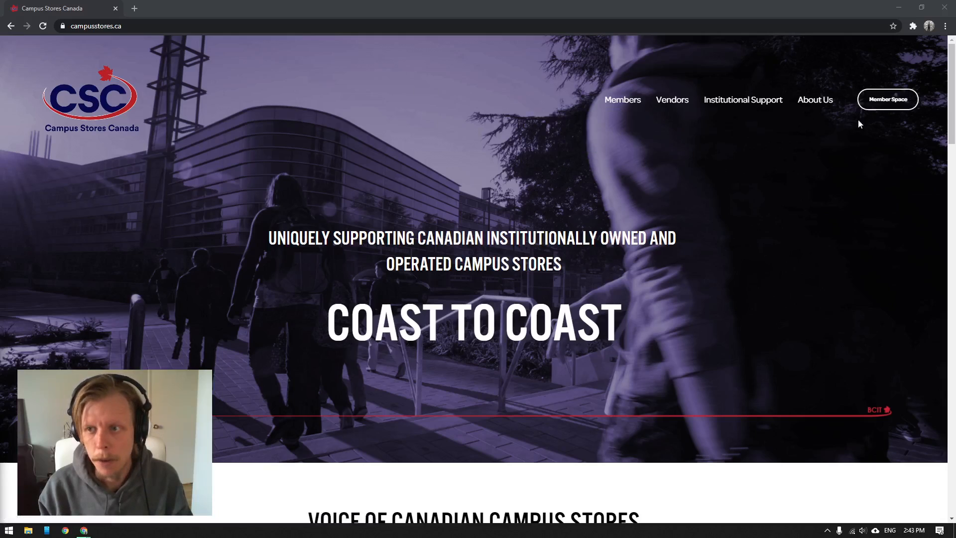
Step: Open Google Drive through the Campus Stores Canada Member Space, signing in with the member account
left_click(903, 102)
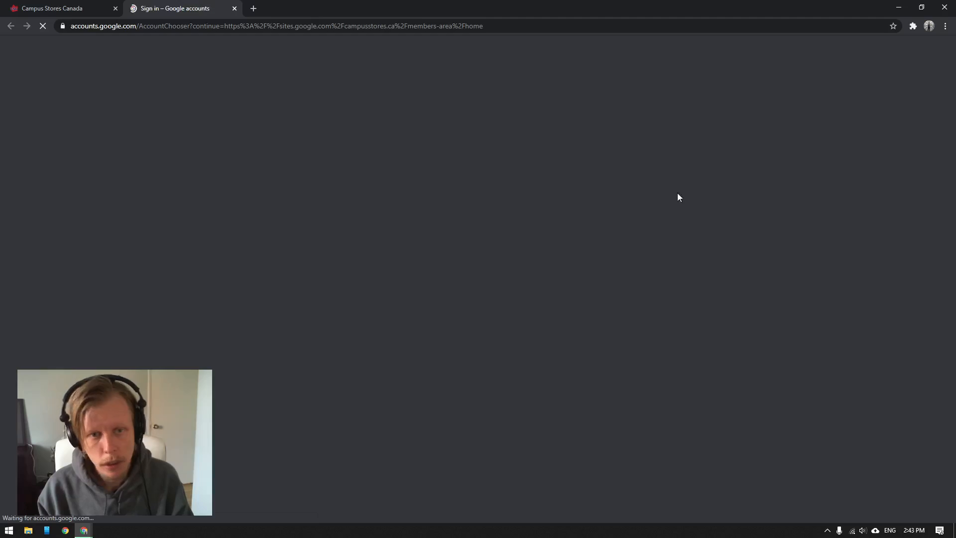
left_click(458, 243)
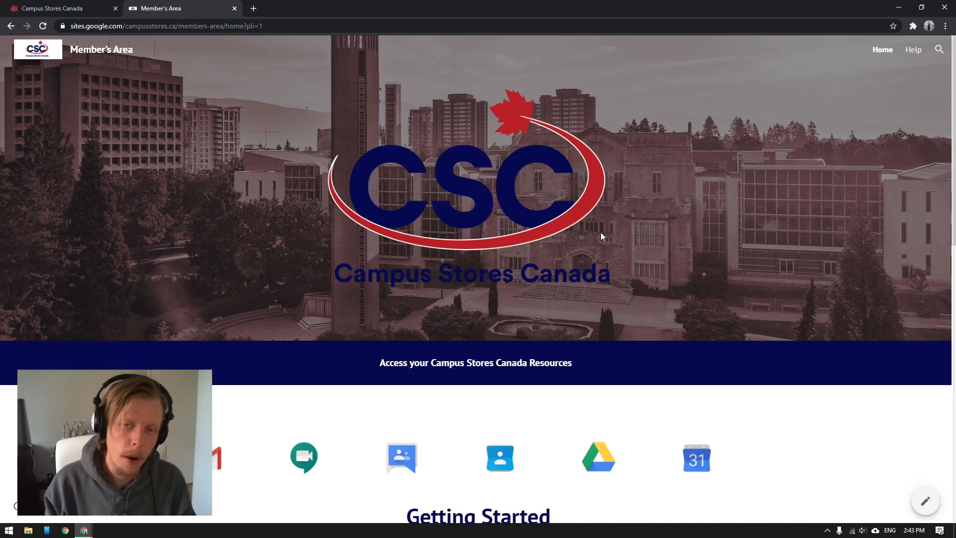
left_click(608, 465)
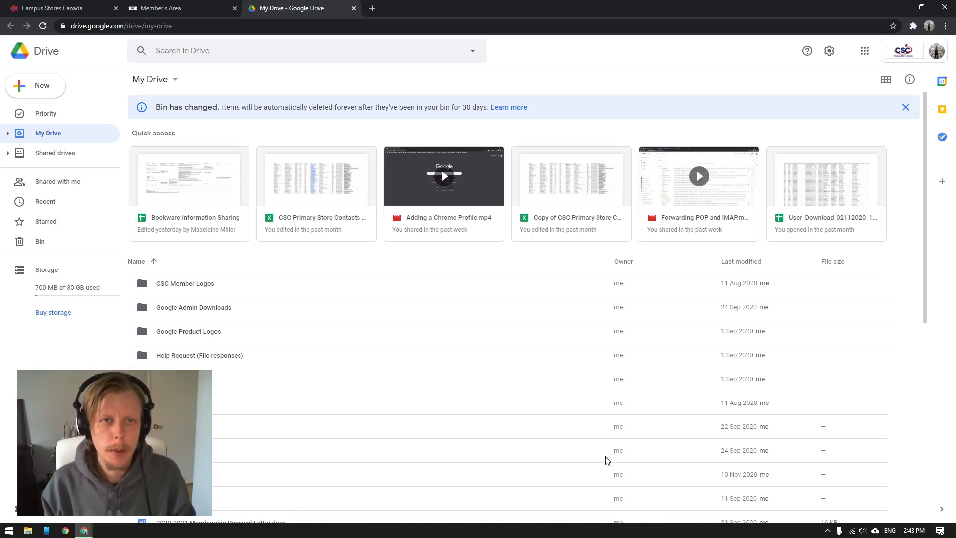
Step: Upload CATCM1807.pdf from the desktop to the main level of My Drive and show the uploaded file's location
double_click(505, 10)
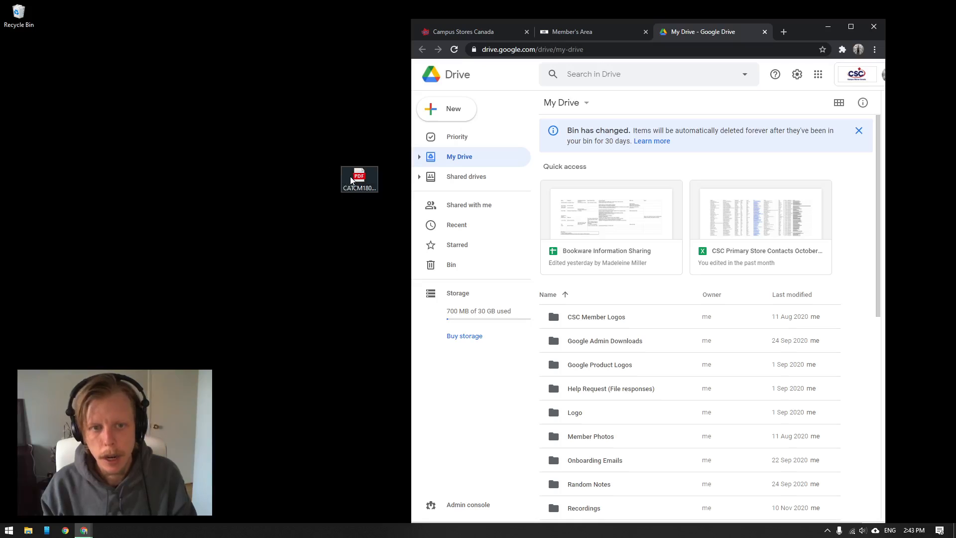
left_click_drag(351, 181, 618, 324)
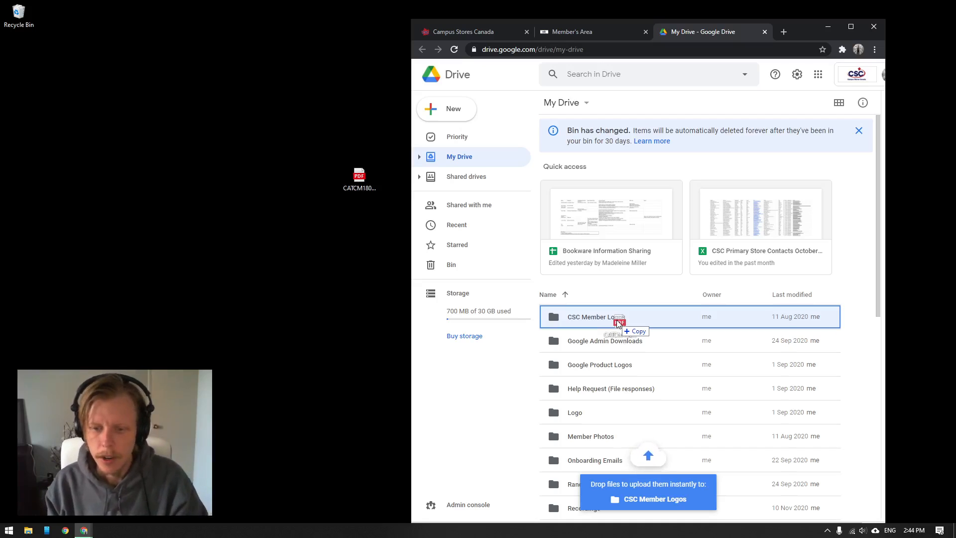
left_click_drag(619, 324, 736, 433)
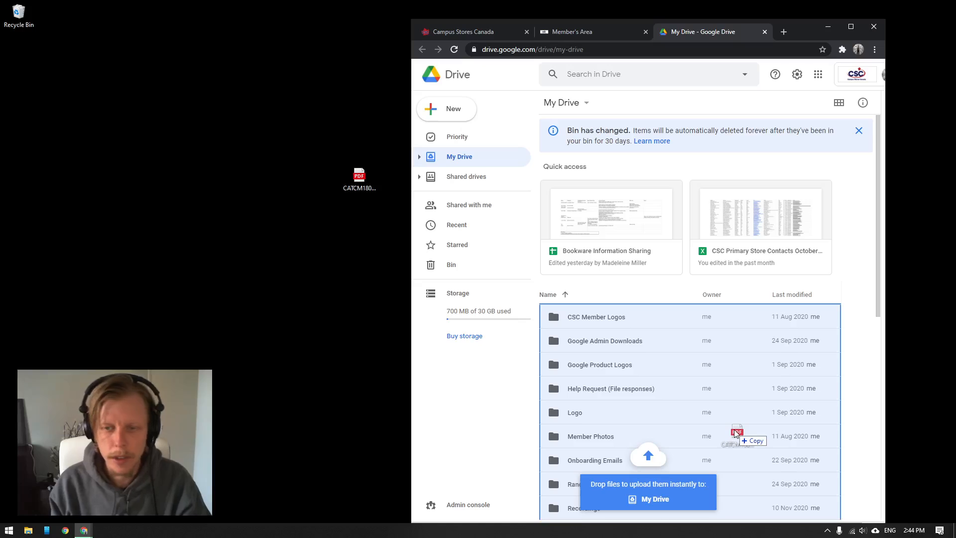
left_click_drag(735, 433, 736, 433)
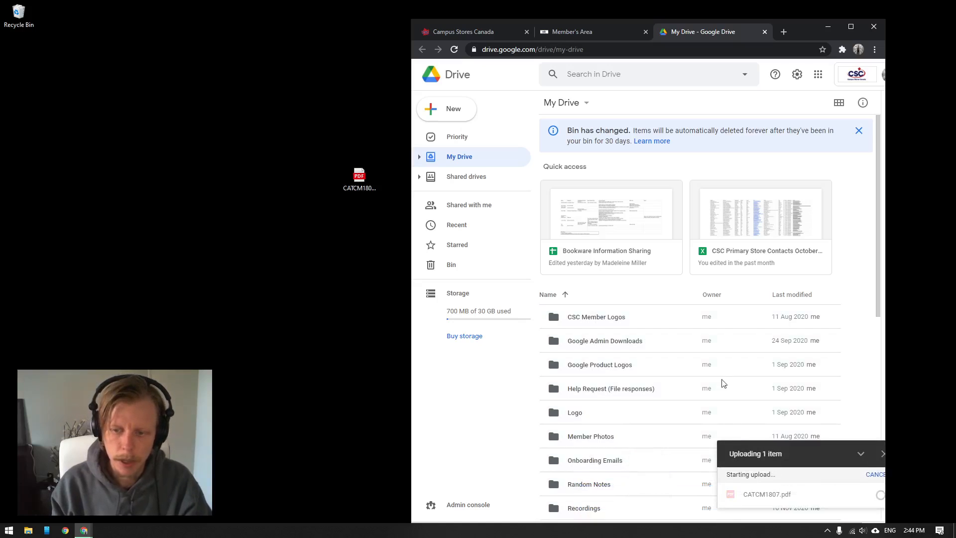
left_click(851, 26)
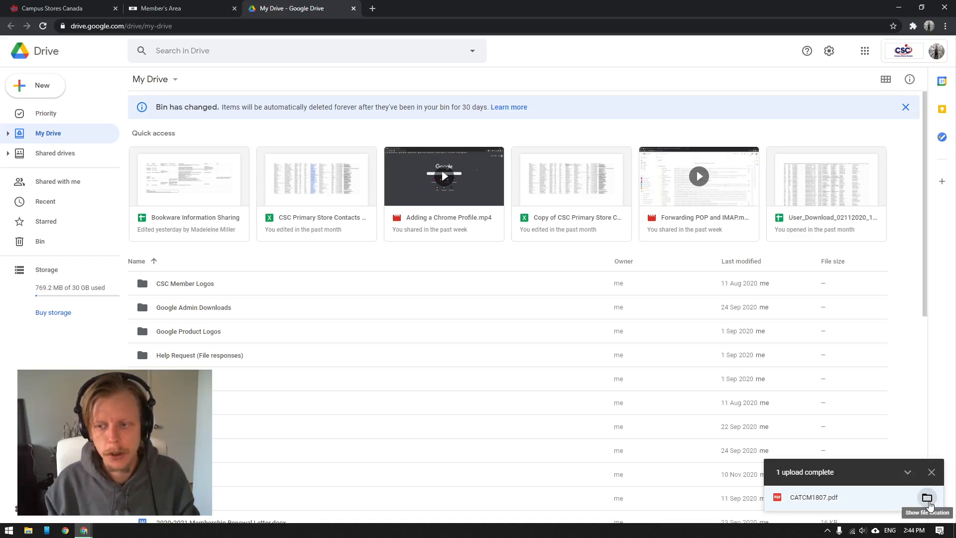
left_click(927, 497)
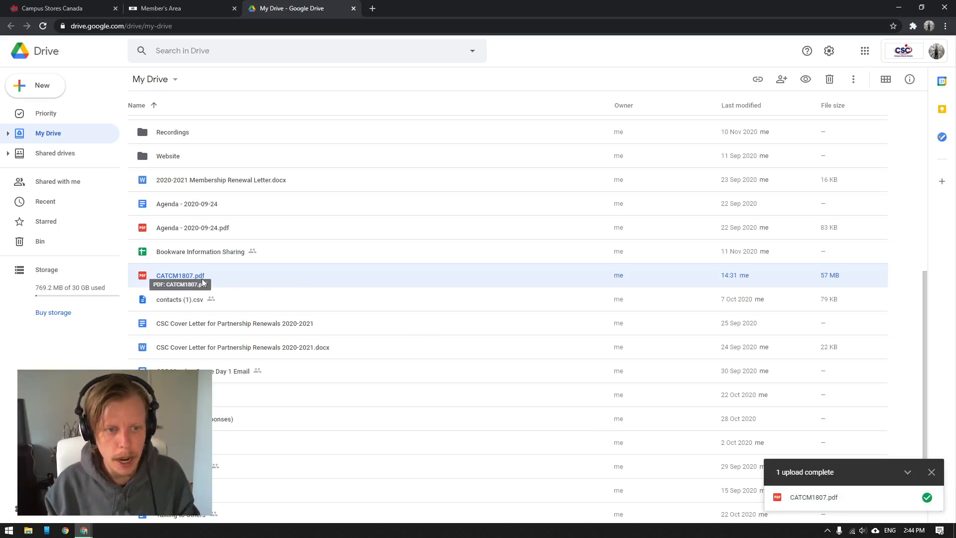
Step: Start sharing CATCM1807.pdf and add the individual campusstores.ca contact as recipient
right_click(235, 283)
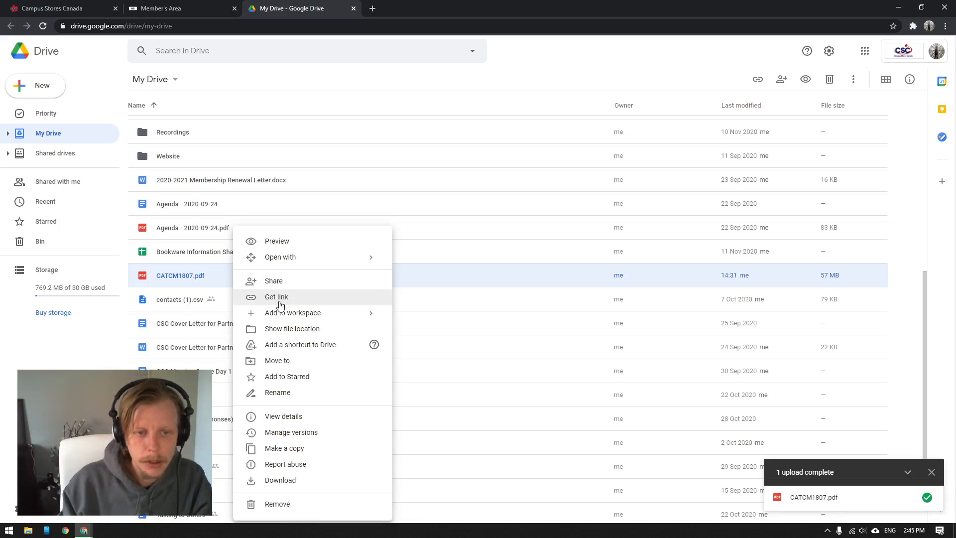
mouse_move(291, 314)
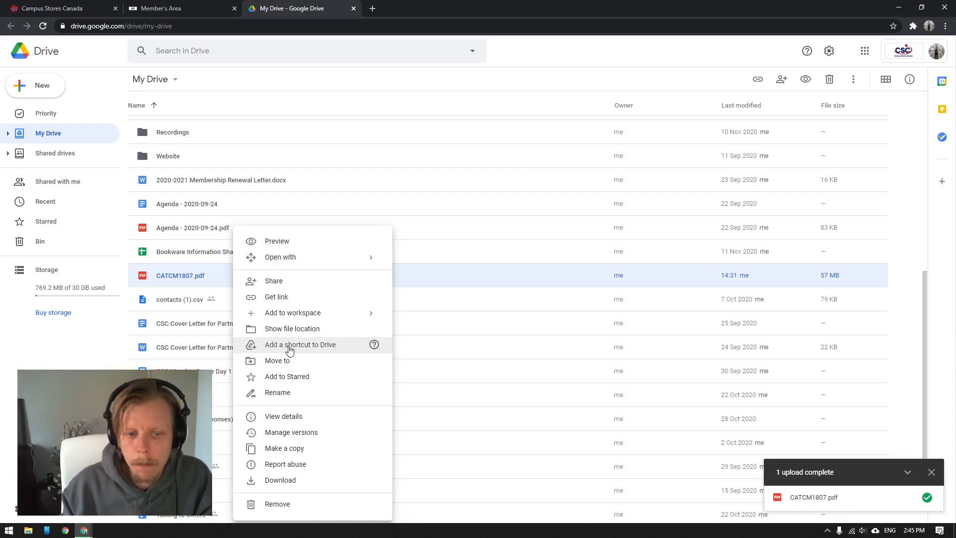
left_click(279, 284)
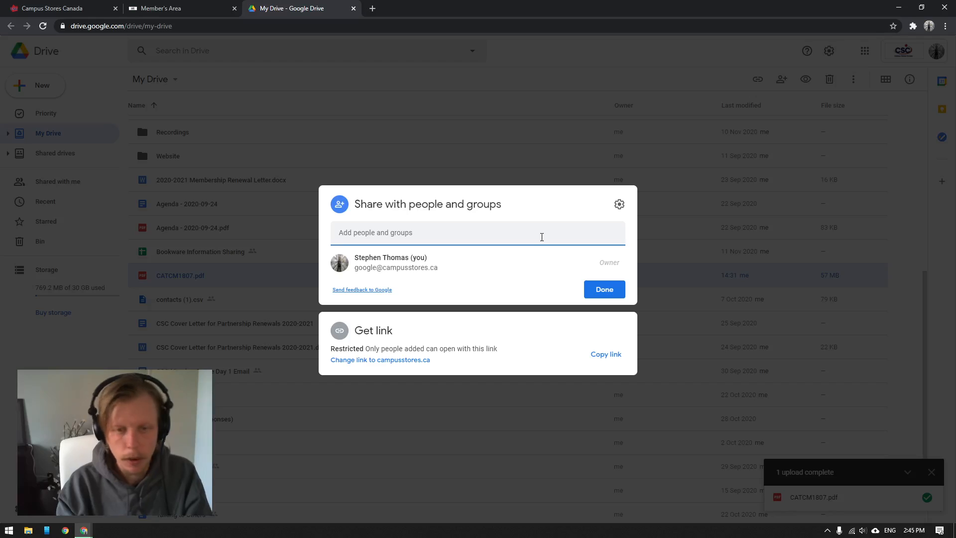
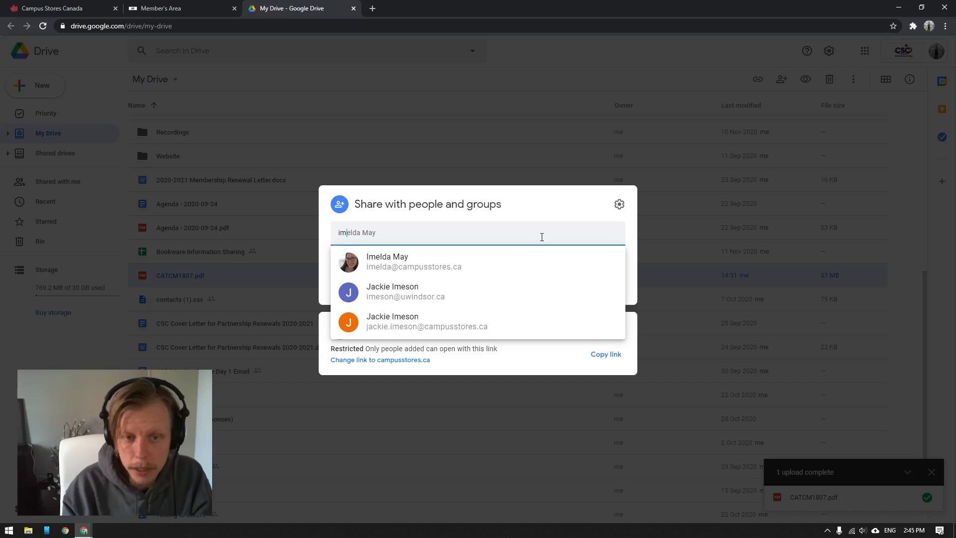
left_click(499, 260)
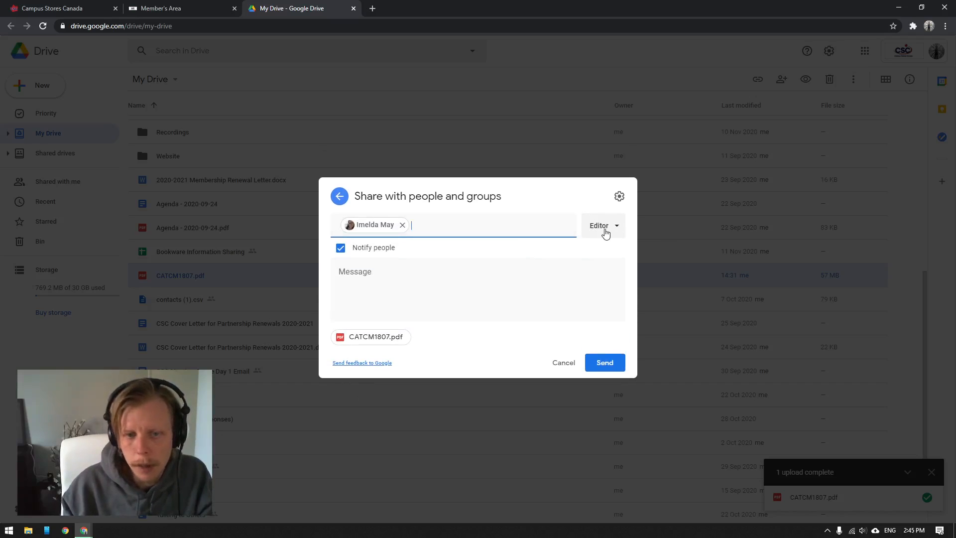
Step: Set the recipient's access level to Commenter and review the available roles
left_click(605, 233)
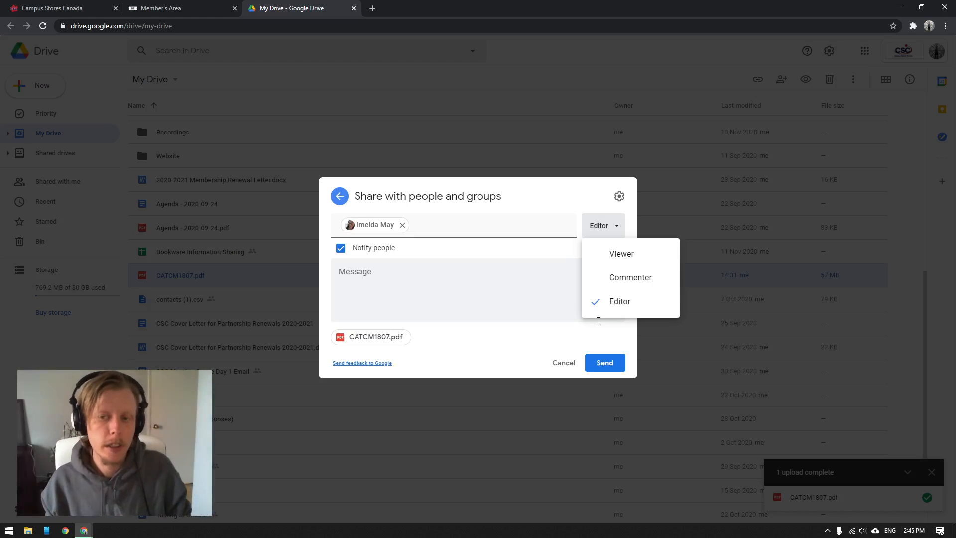
left_click(620, 276)
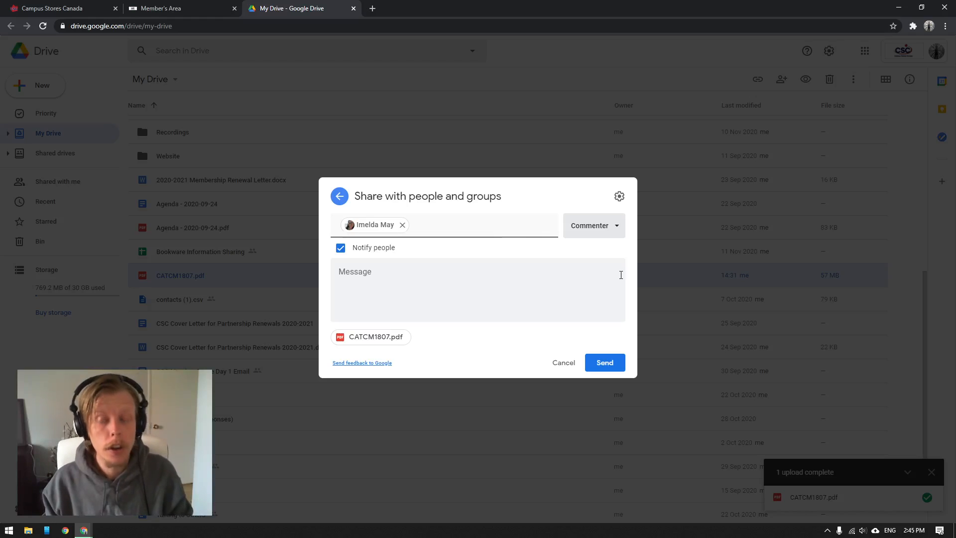
left_click(618, 233)
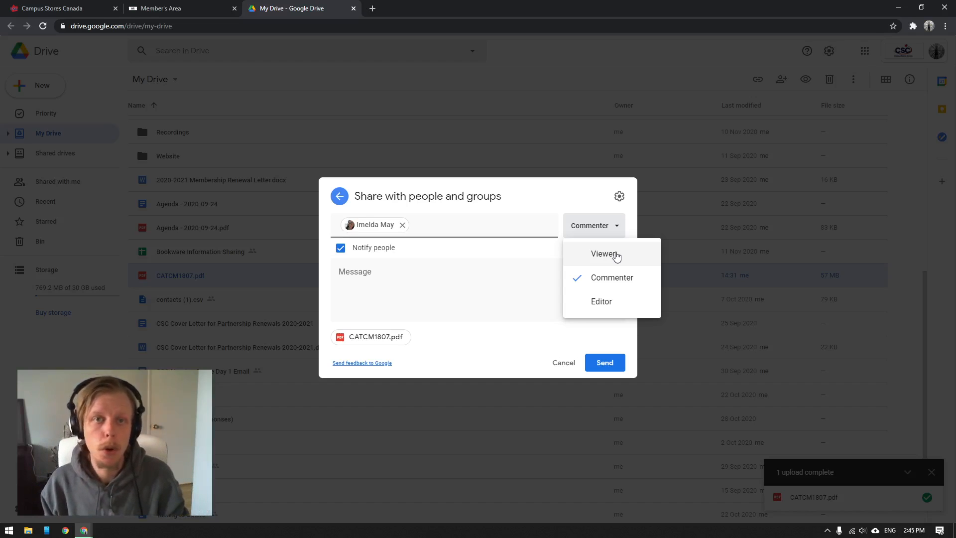
Step: Toggle recipient notification off and on again, and write a message greeting the contact by first name with "Here's the new Catalogue."
left_click(463, 296)
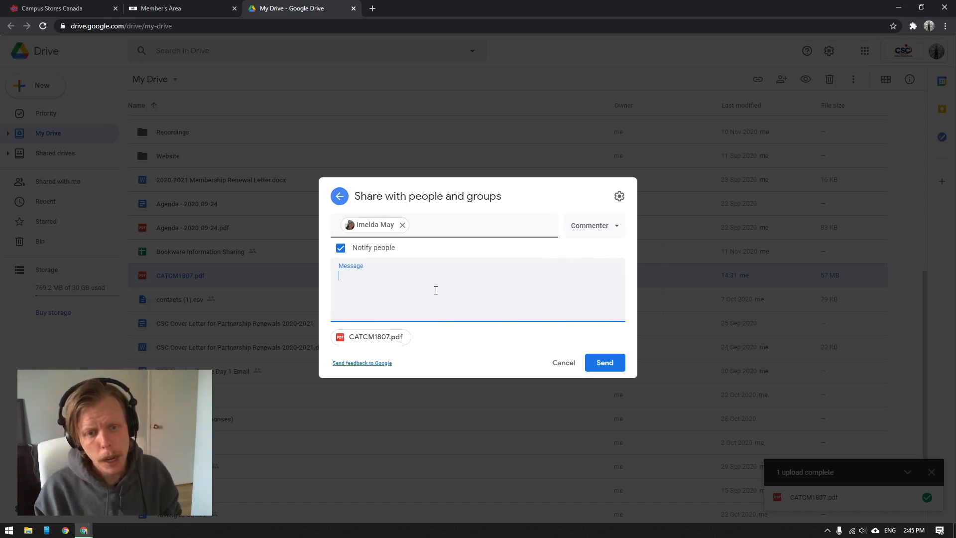
left_click(341, 249)
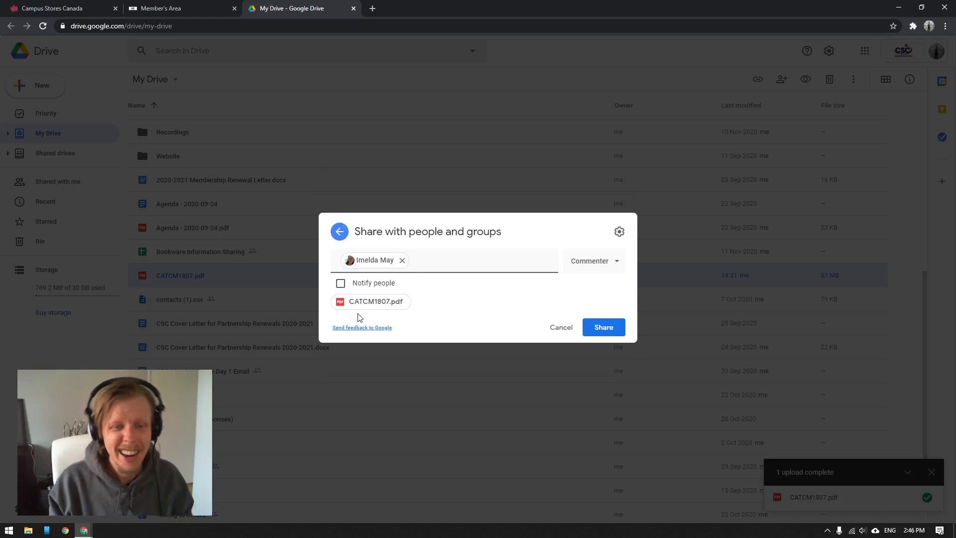
left_click(341, 284)
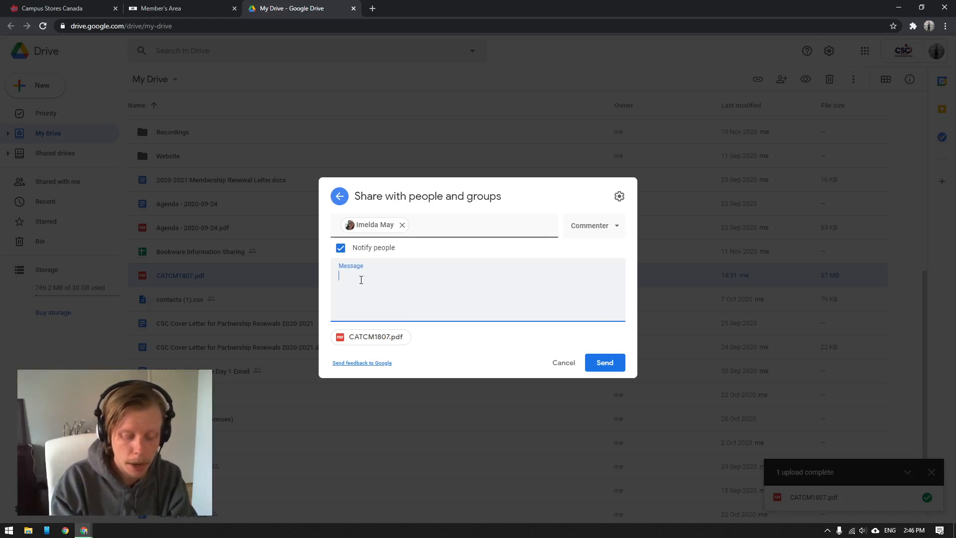
type("Hi I")
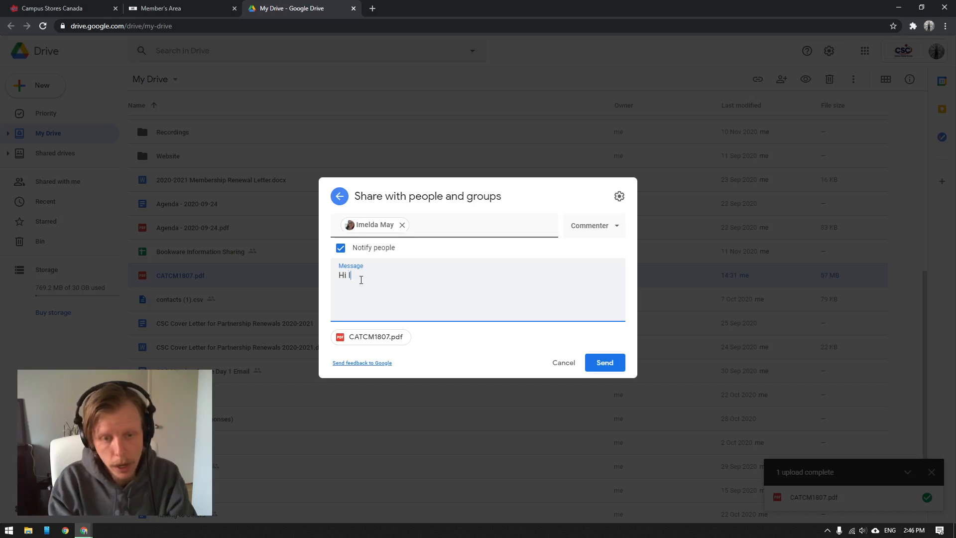
type("melda, ")
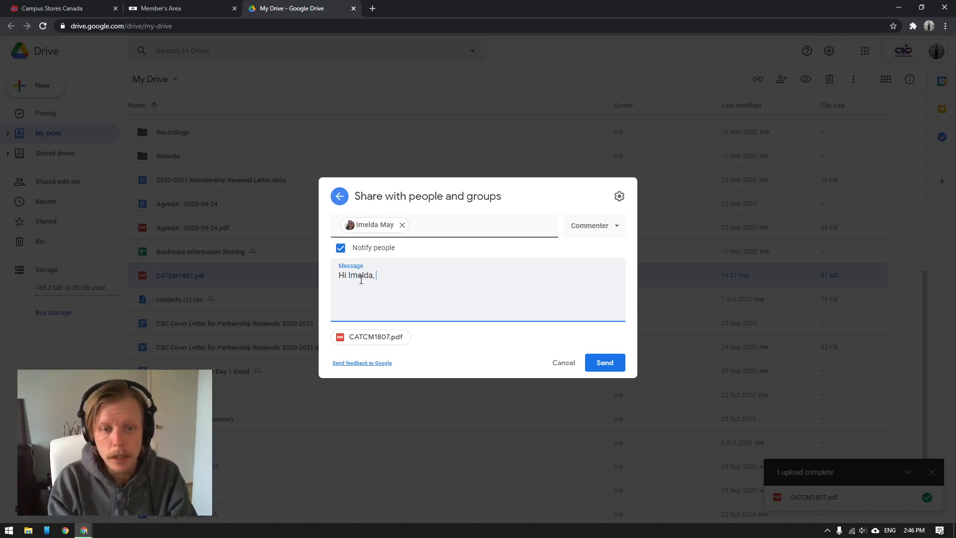
type("Here's the ")
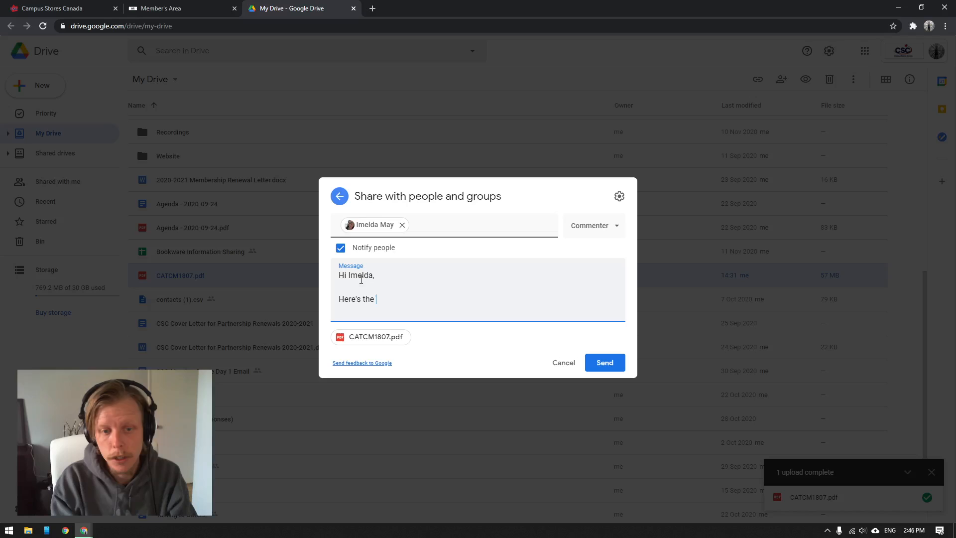
type("new Cata")
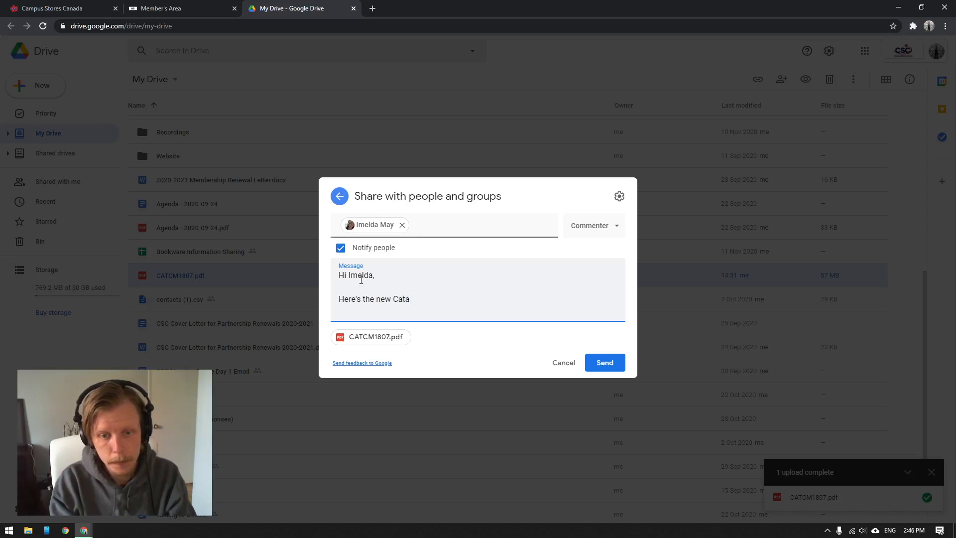
type("logue.")
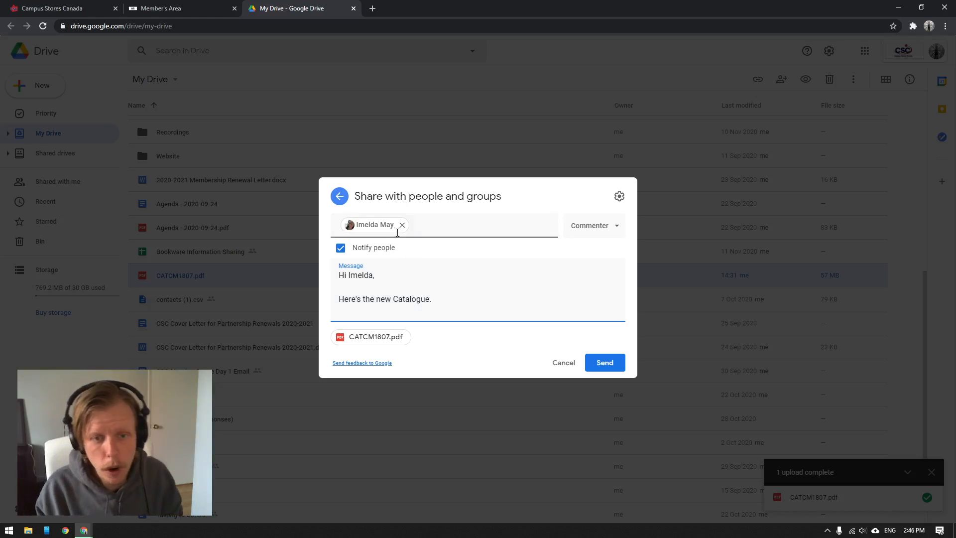
Step: Replace the individual recipient with the General Merchandise group
left_click(402, 224)
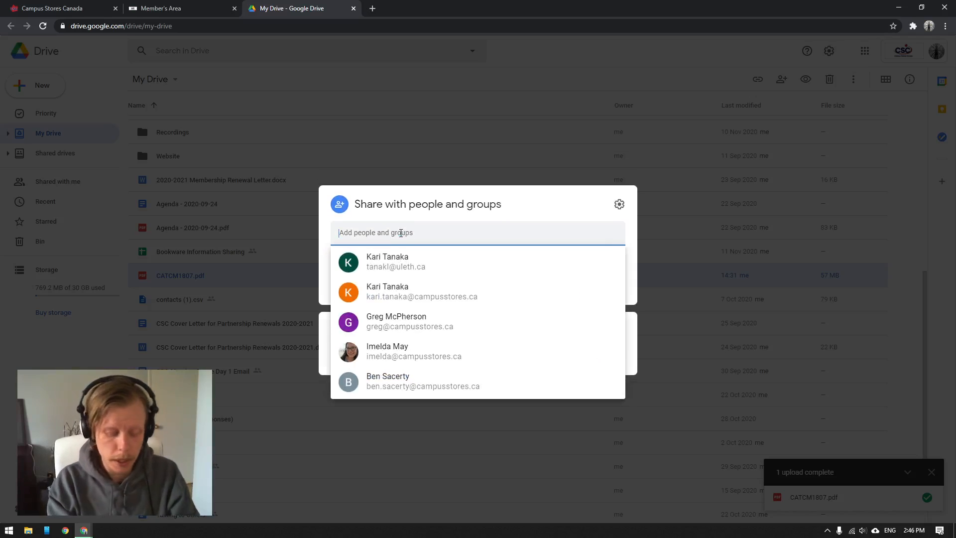
type("merch")
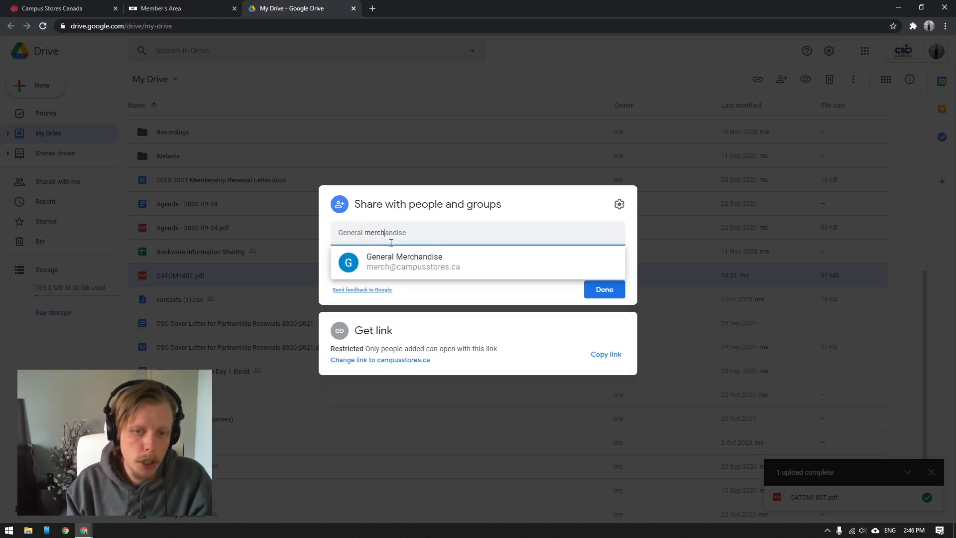
left_click(459, 299)
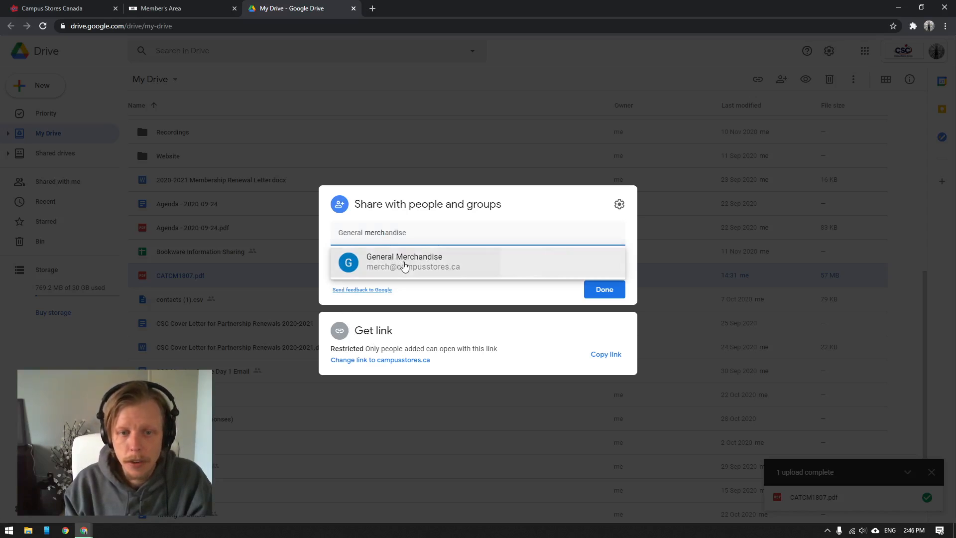
left_click(403, 263)
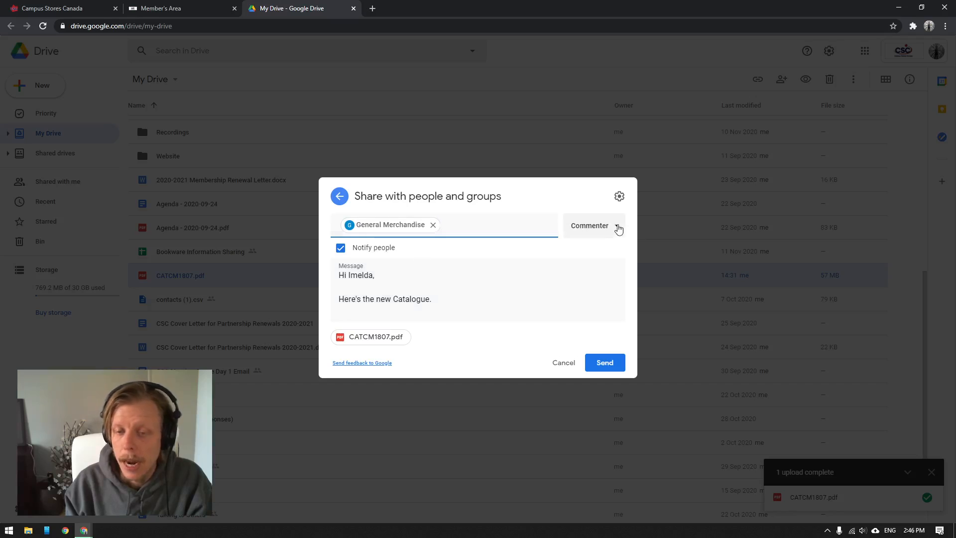
Step: Change the message greeting to "Hi Merch!" and cancel sharing without sending
left_click(616, 227)
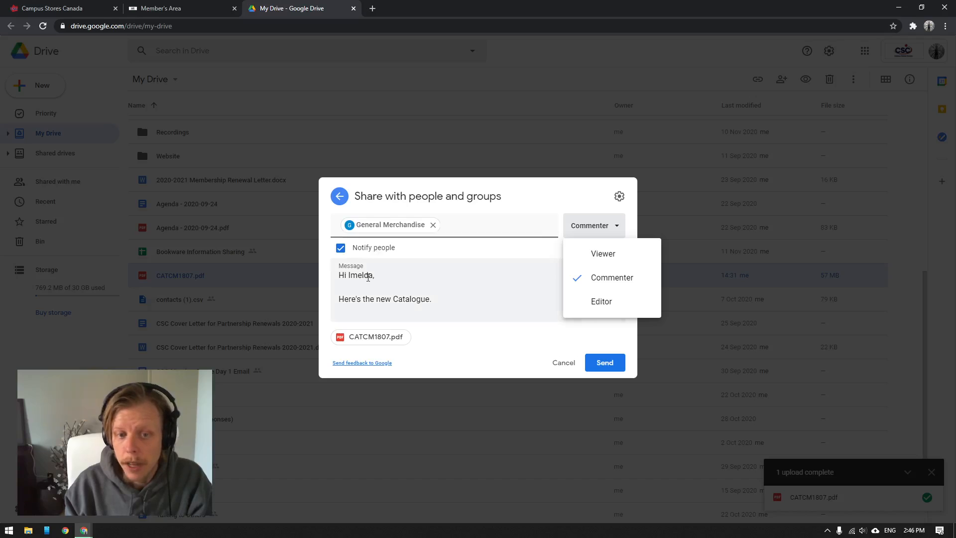
left_click(374, 277)
left_click_drag(376, 276, 349, 276)
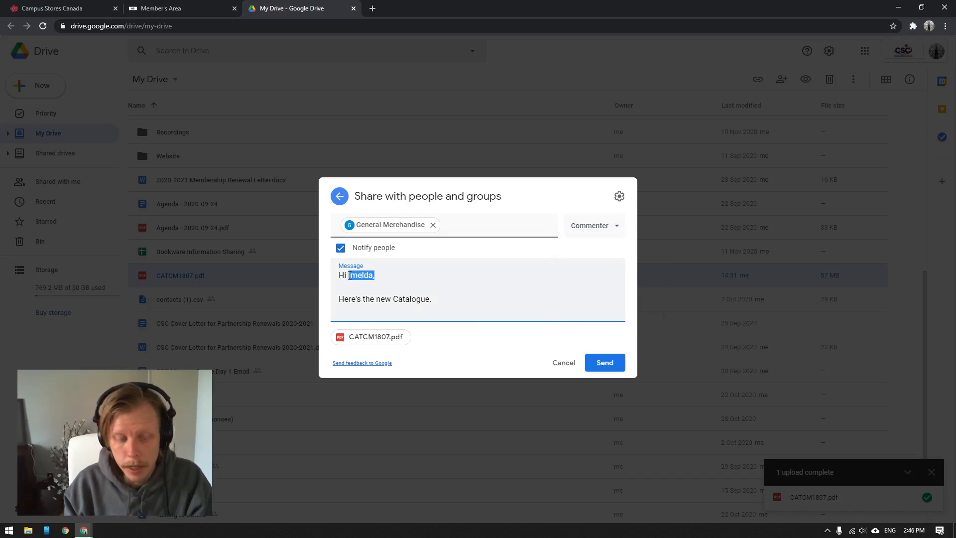
type("Merch!")
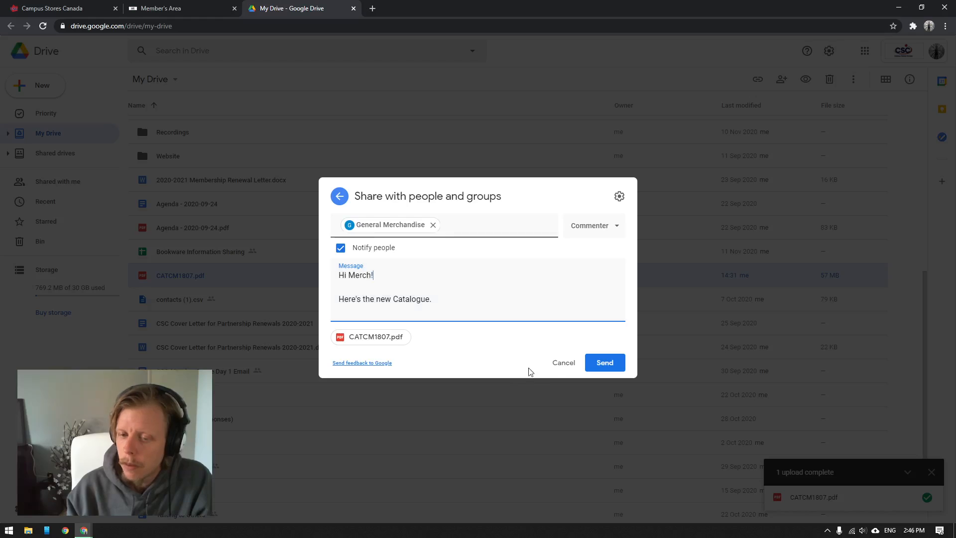
left_click(553, 369)
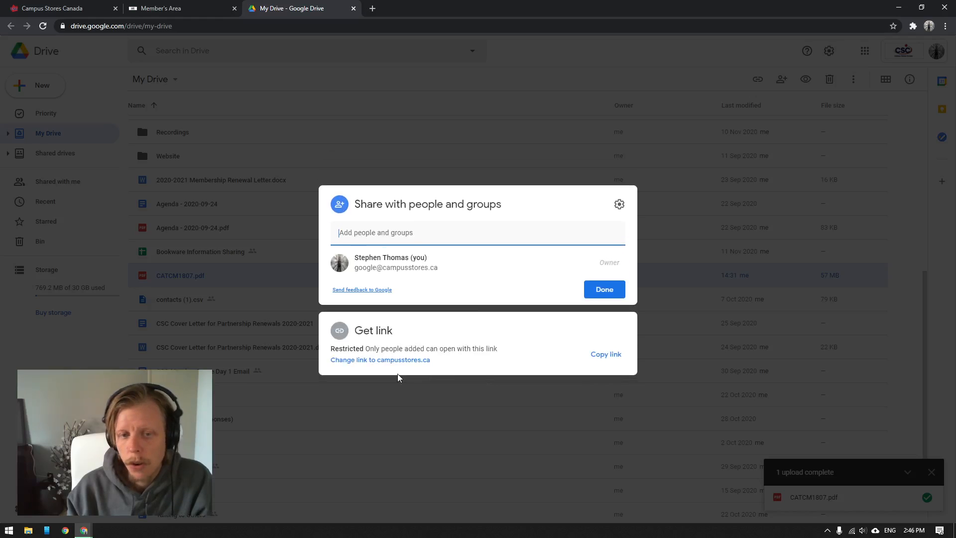
left_click(523, 440)
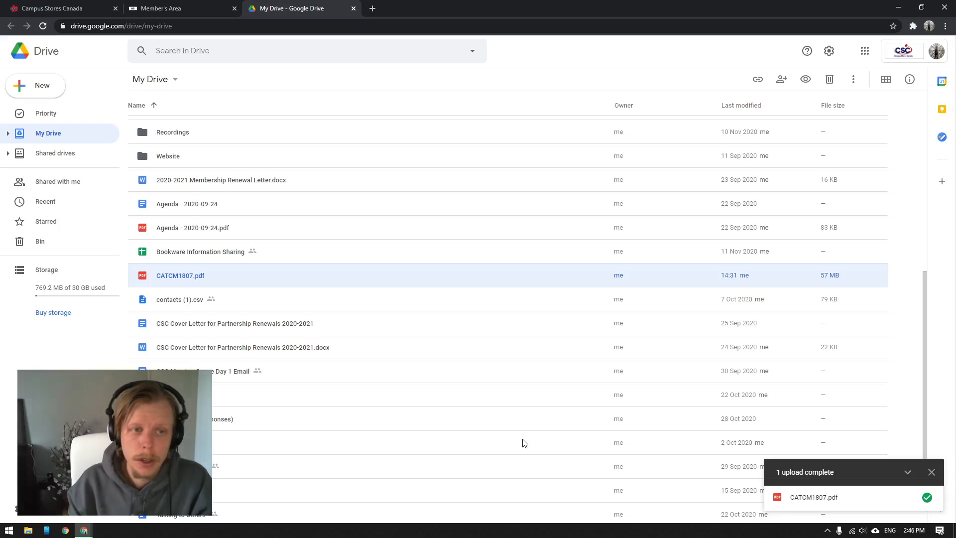
Step: Review the general access options for the sharing link of CATCM1807.pdf and close the link settings without changing them
right_click(199, 274)
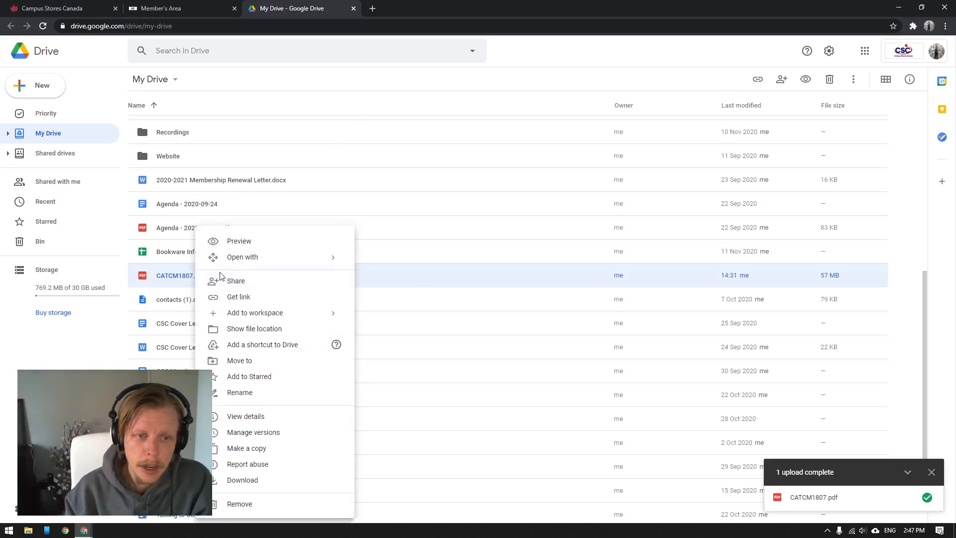
left_click(240, 297)
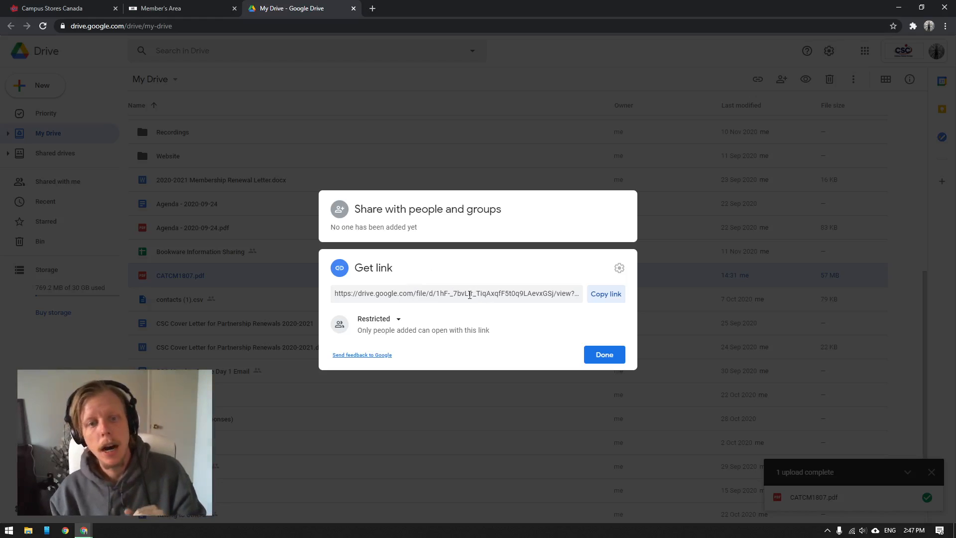
left_click(396, 319)
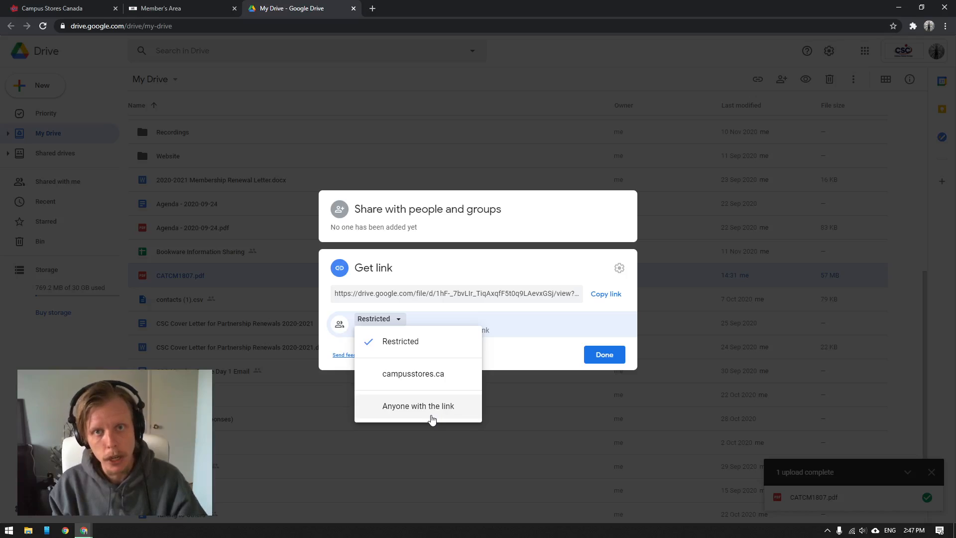
left_click(570, 442)
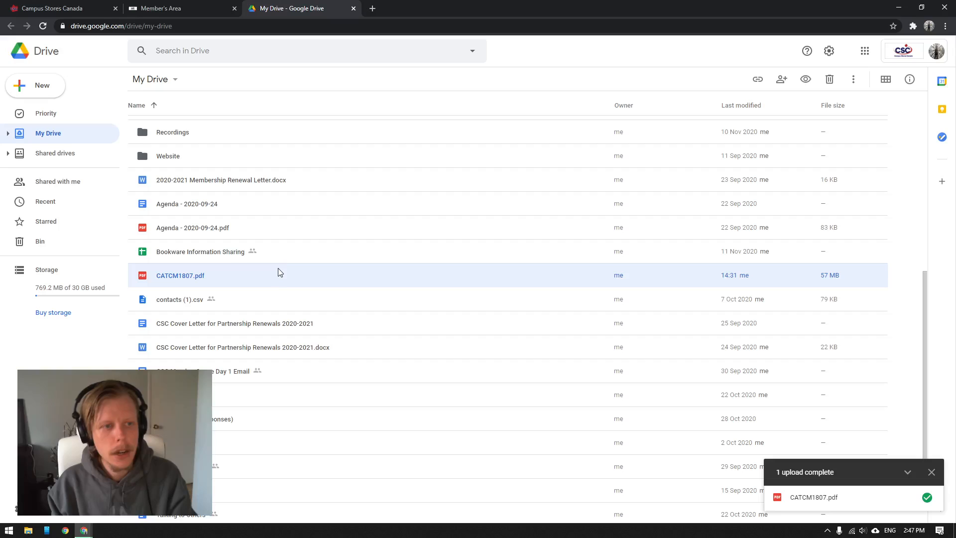
Step: Look through the list of shared drives and open the Barbarian Bruzer drive
left_click(56, 159)
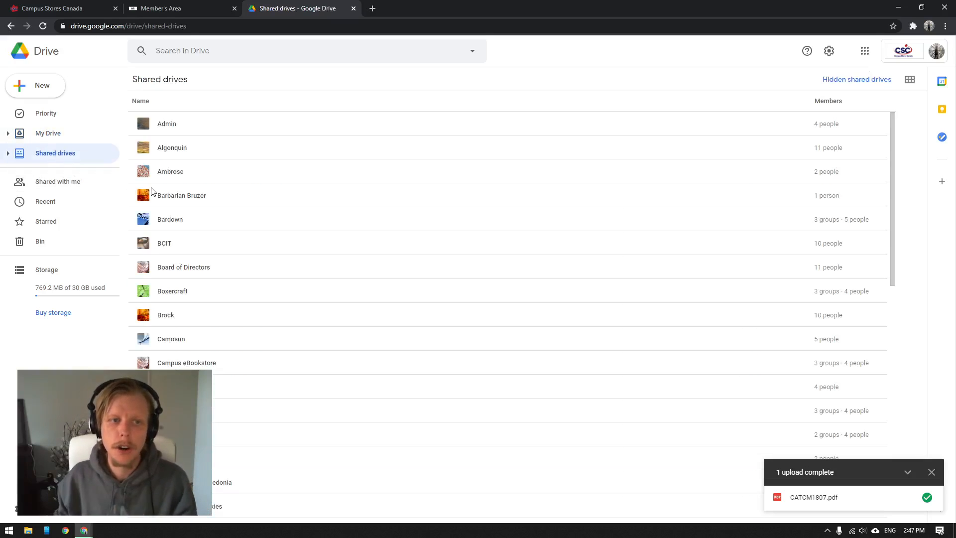
scroll(239, 249, "down", 18)
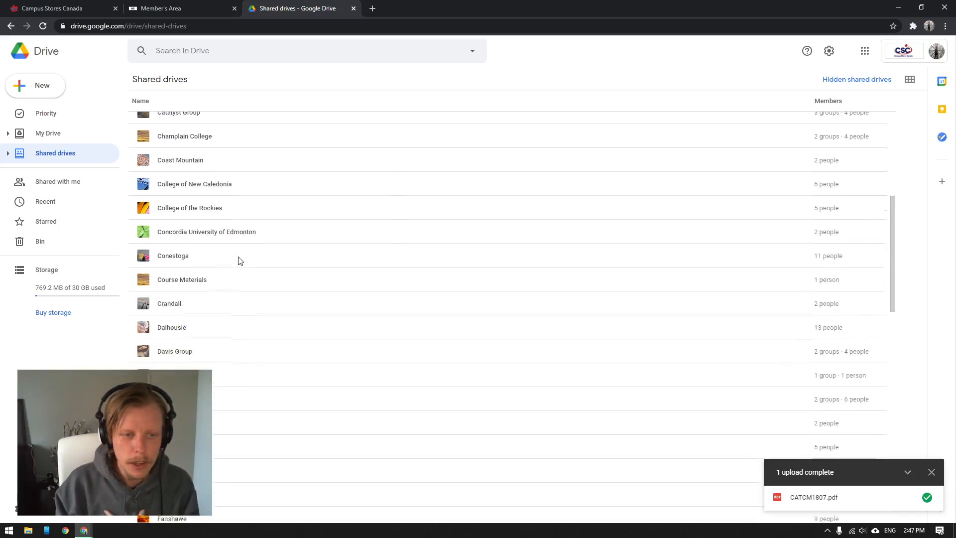
scroll(239, 259, "down", 14)
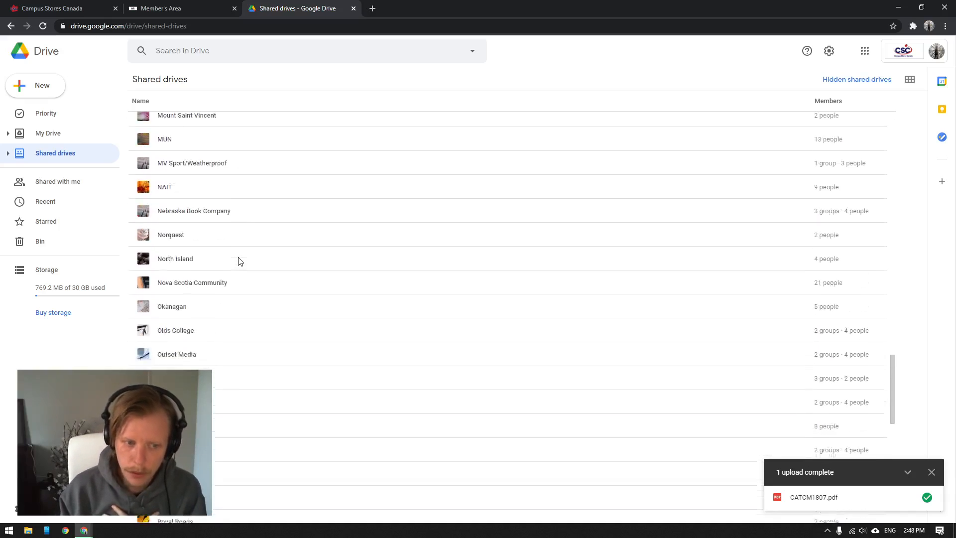
scroll(239, 260, "up", 10)
scroll(239, 261, "down", 7)
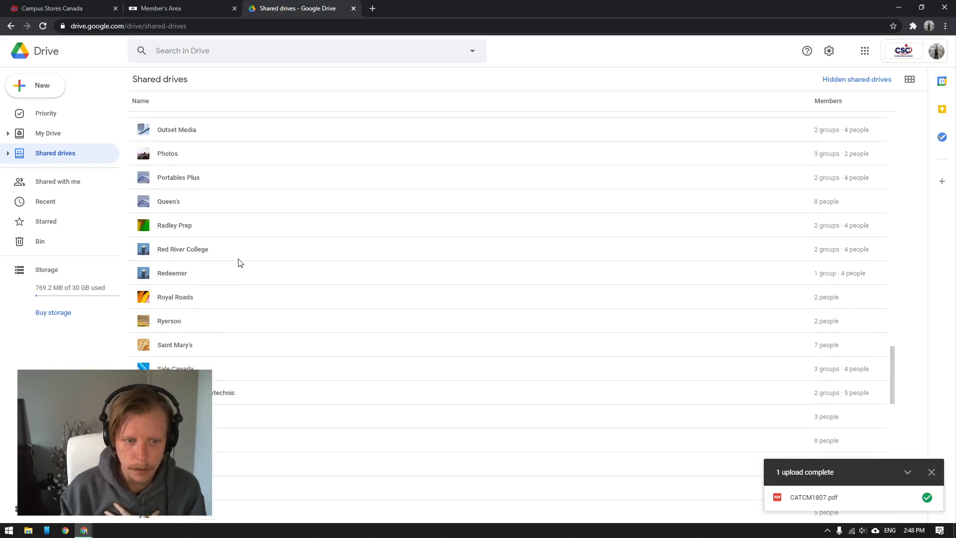
scroll(239, 261, "up", 12)
scroll(239, 262, "up", 20)
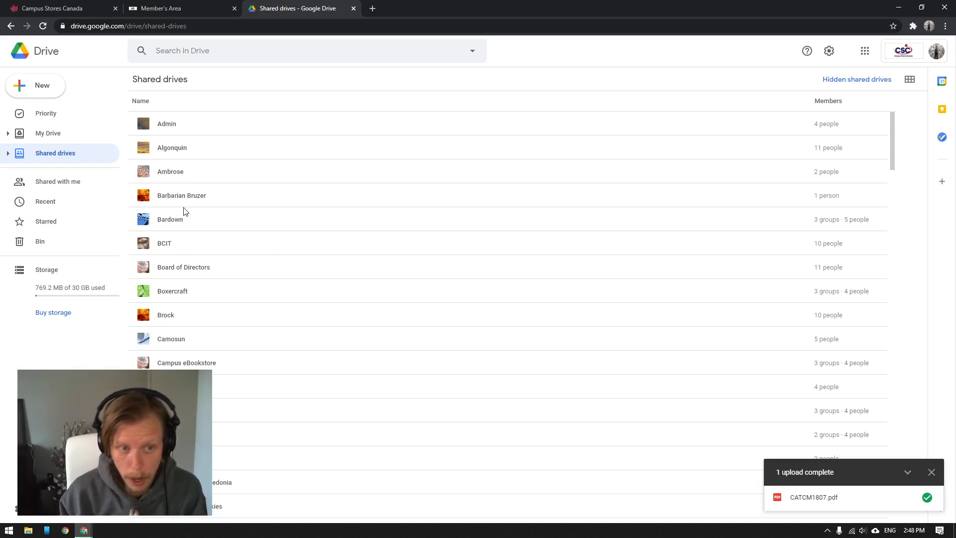
left_click(195, 200)
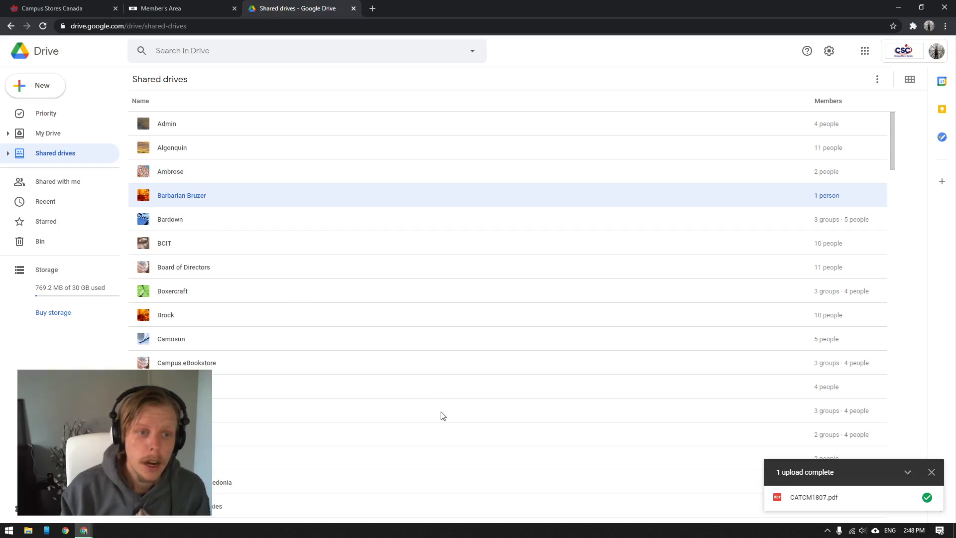
double_click(194, 200)
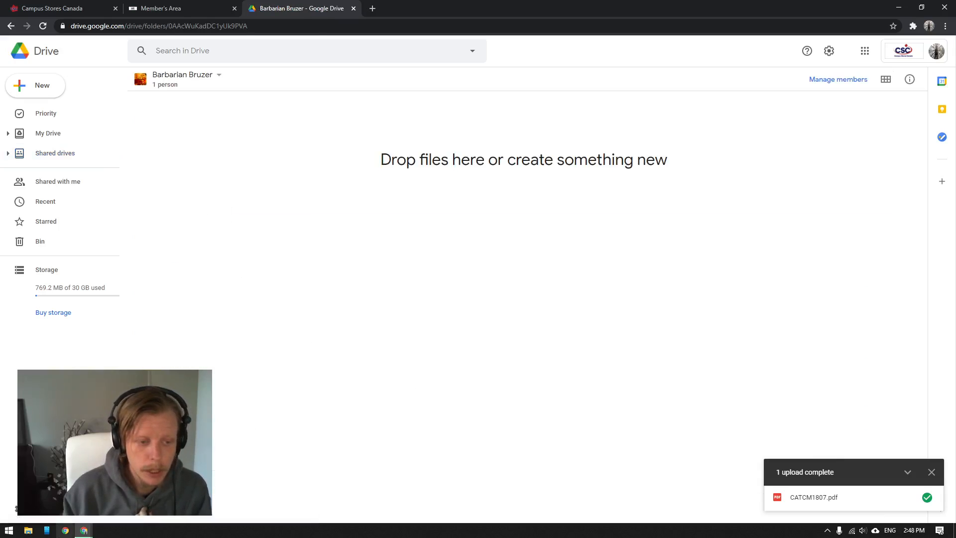
Step: Move the browser window aside, reposition CATCM1807.pdf on the desktop, and maximize the browser again
left_click_drag(501, 5, 638, 37)
left_click(357, 179)
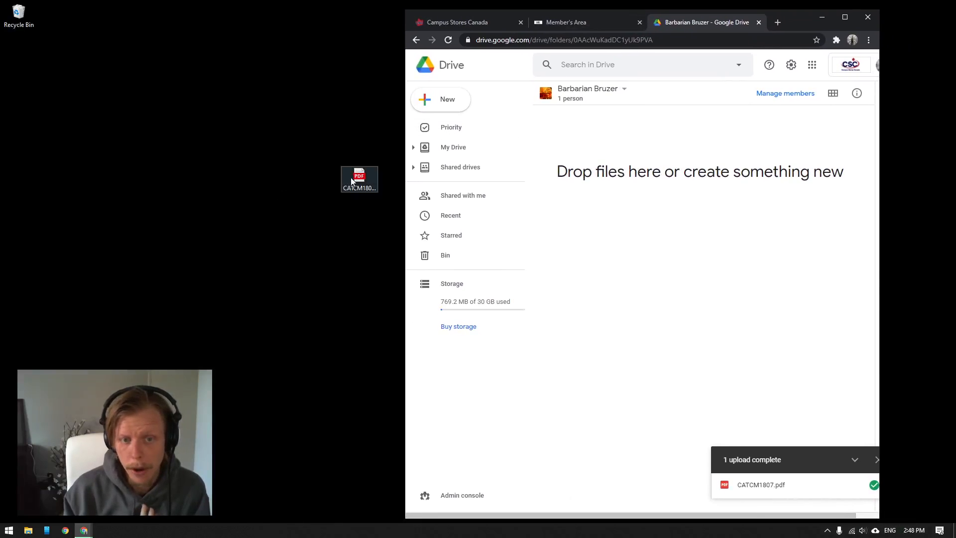
left_click_drag(358, 178, 244, 261)
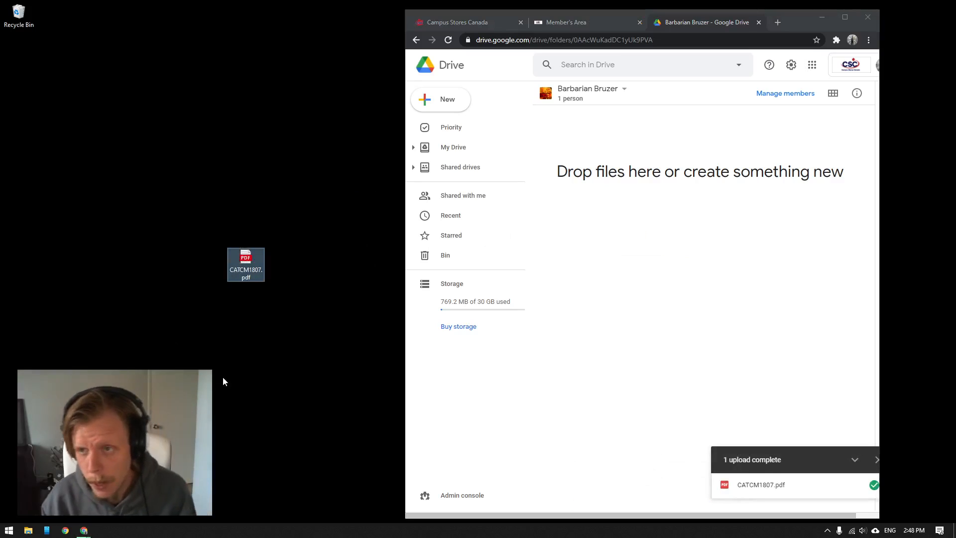
left_click(845, 17)
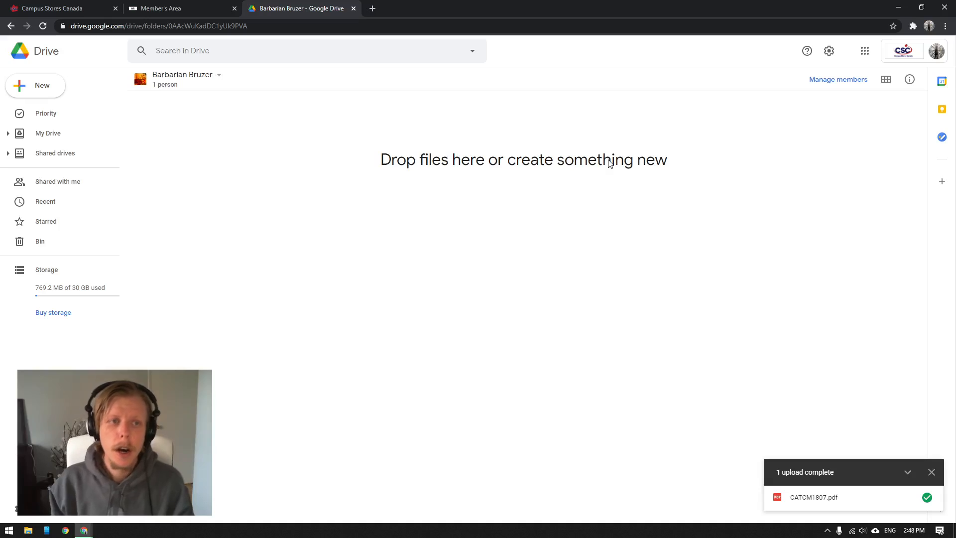
Step: Return to the shared drives, open the Admin drive and look through its folders and files
key("alt+Left")
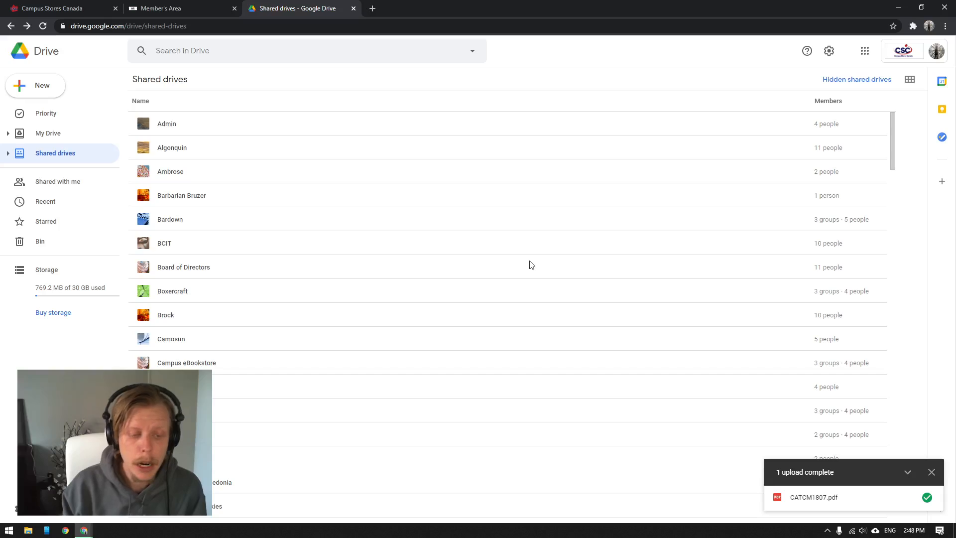
scroll(404, 306, "down", 3)
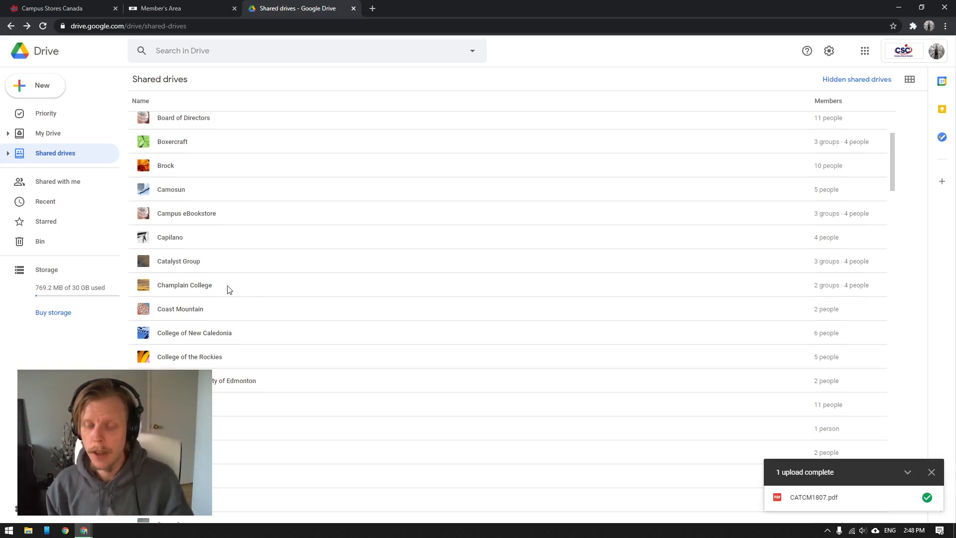
scroll(229, 289, "up", 3)
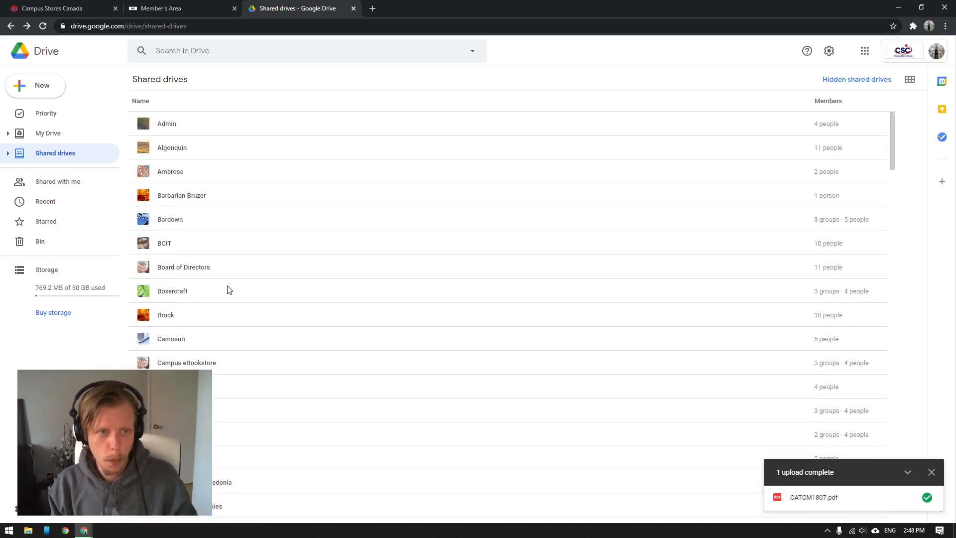
double_click(172, 124)
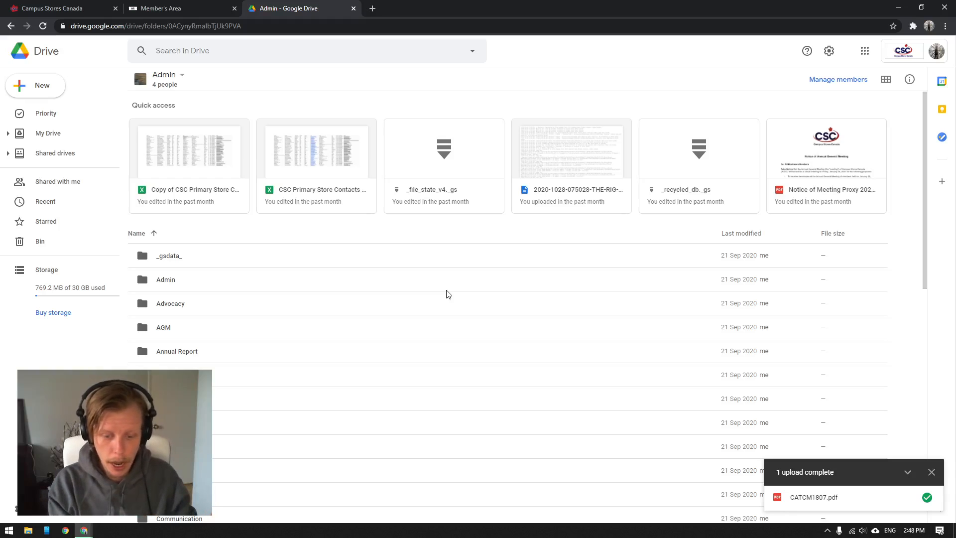
scroll(446, 294, "down", 2)
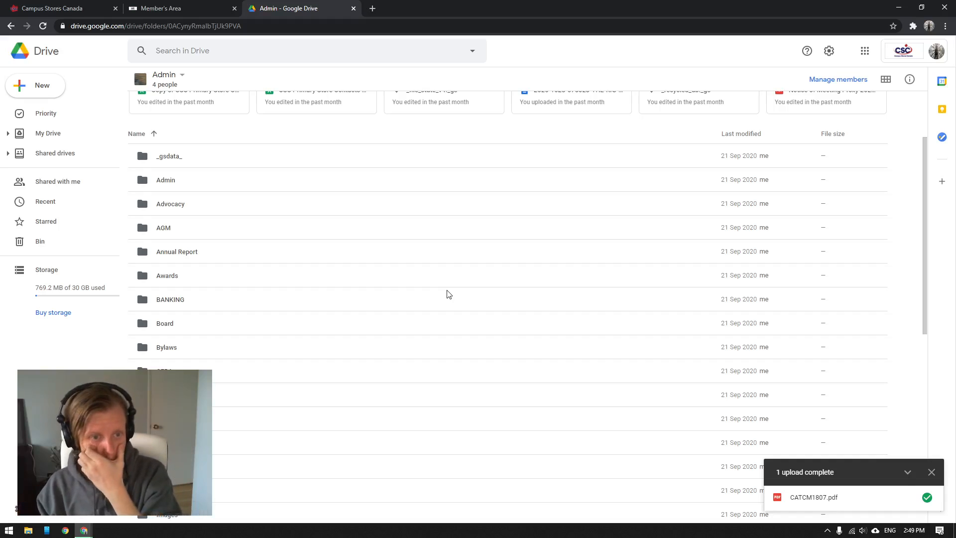
scroll(447, 293, "down", 3)
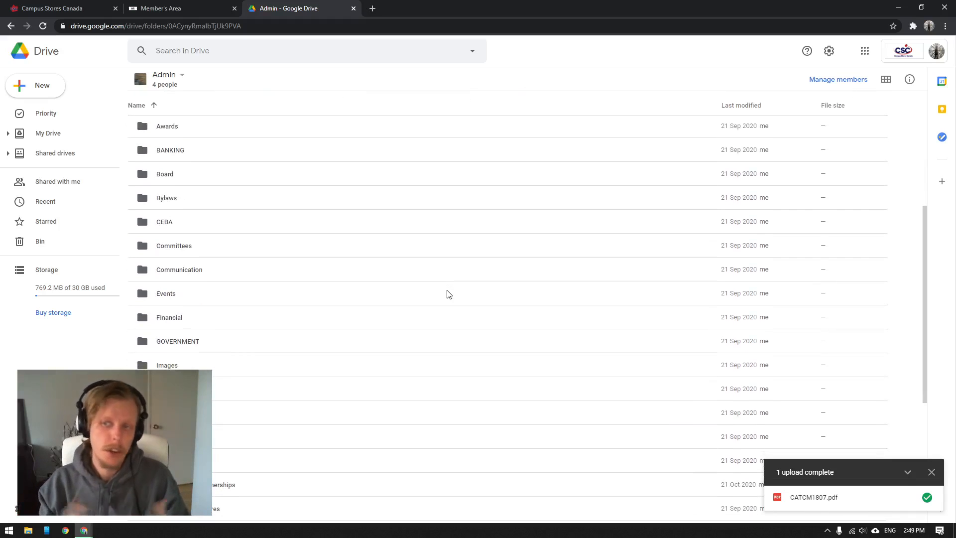
scroll(396, 297, "up", 3)
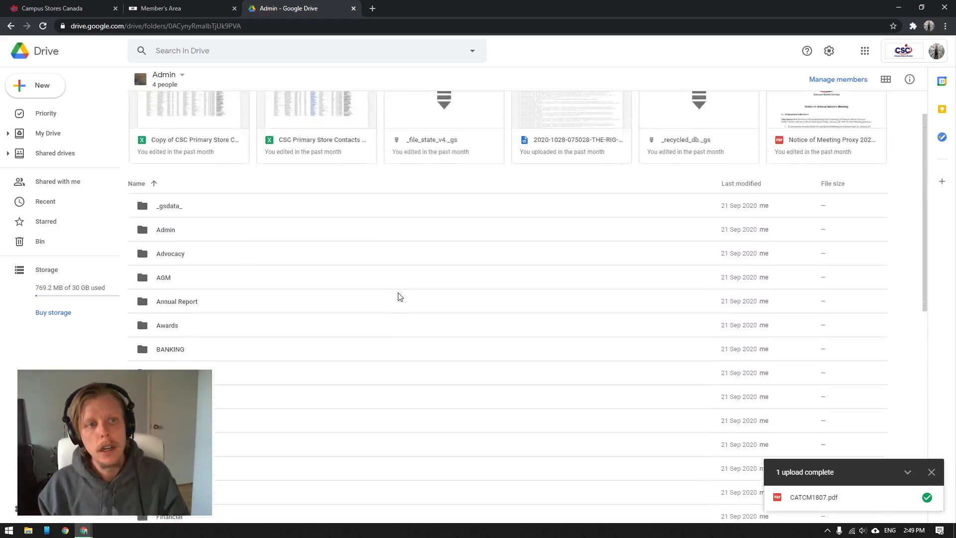
scroll(288, 357, "down", 5)
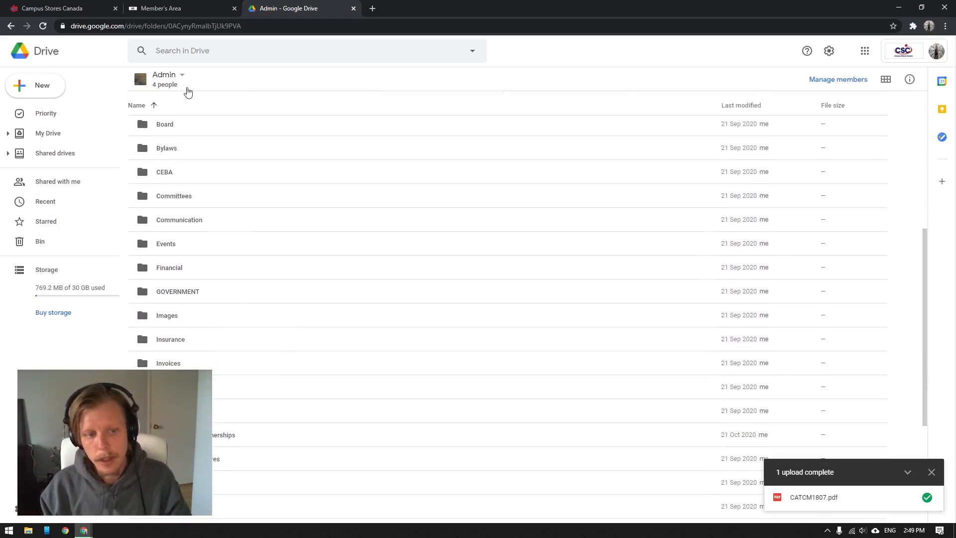
scroll(313, 441, "down", 4)
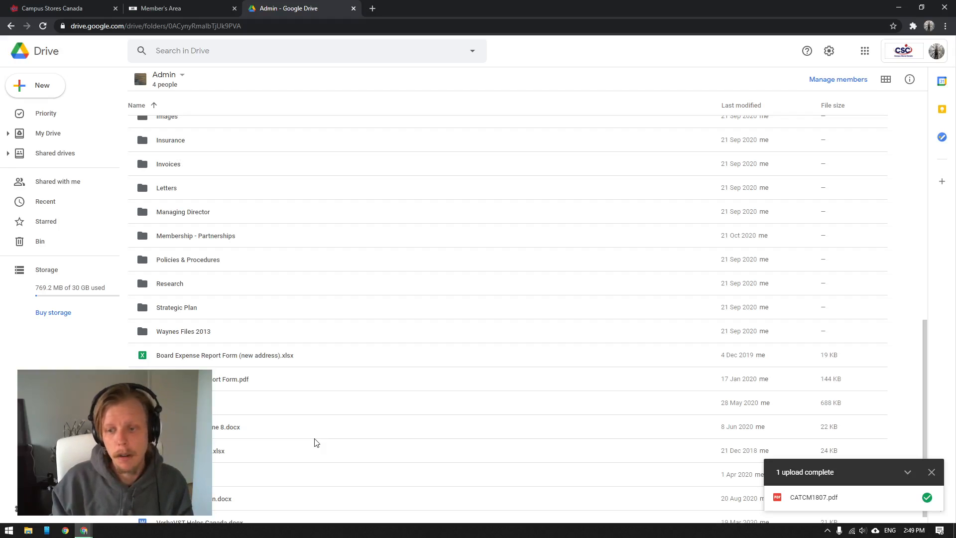
scroll(319, 442, "up", 10)
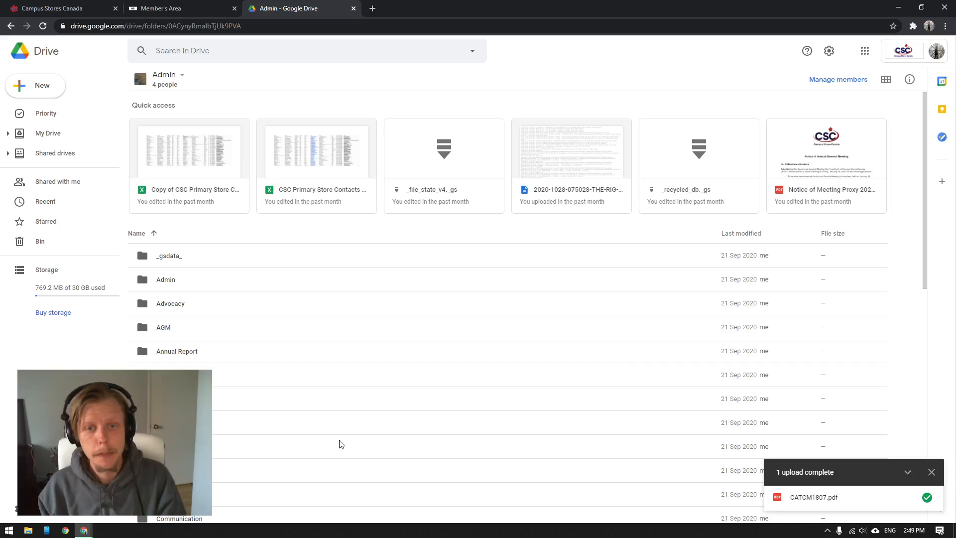
Step: Switch to File Explorer, look through the Shared drives folder on Google Drive File Stream (G:), and close the window
left_click(28, 530)
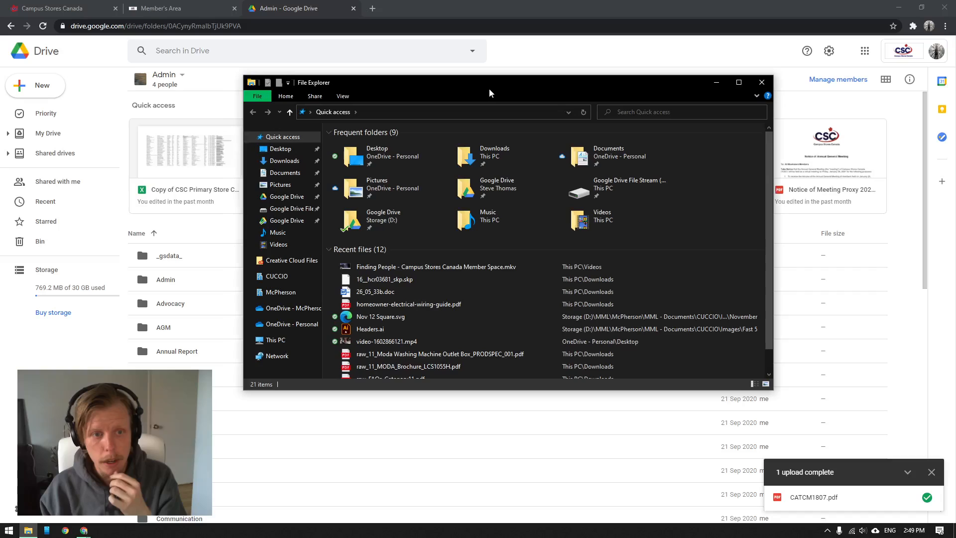
left_click(299, 210)
double_click(379, 158)
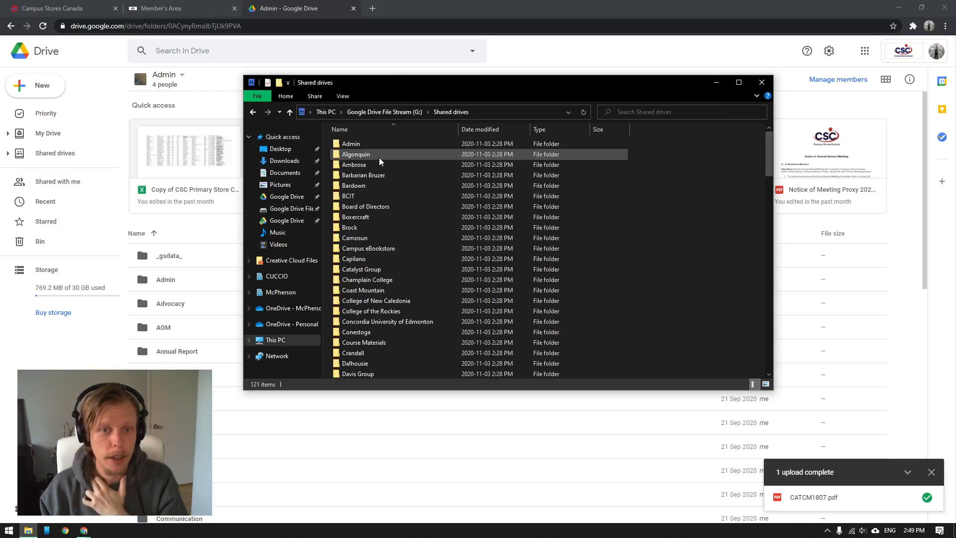
scroll(413, 226, "down", 20)
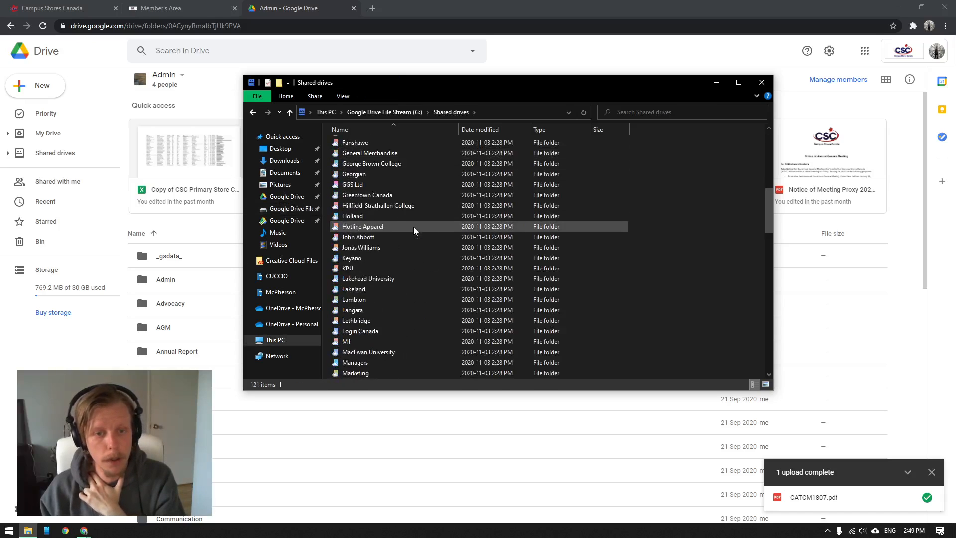
scroll(413, 226, "up", 15)
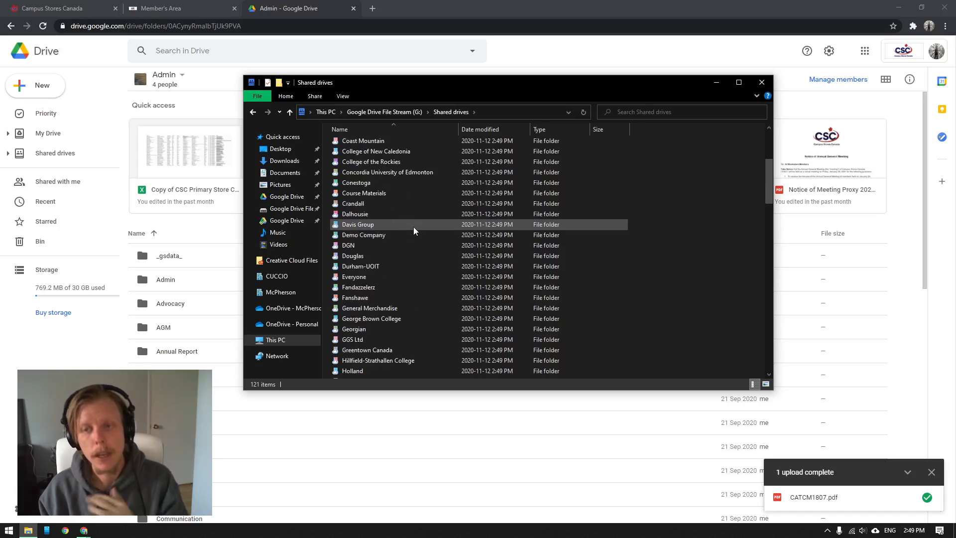
scroll(413, 226, "up", 5)
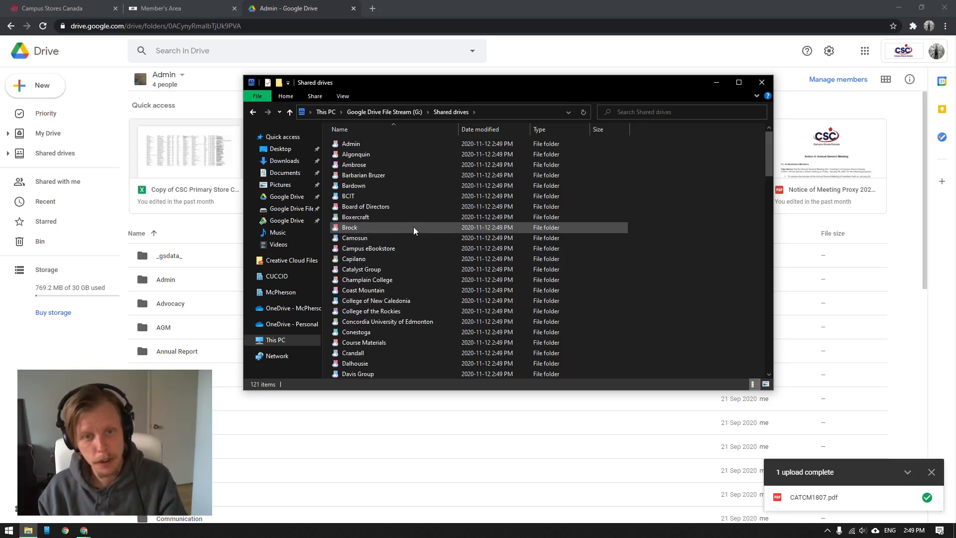
left_click(760, 86)
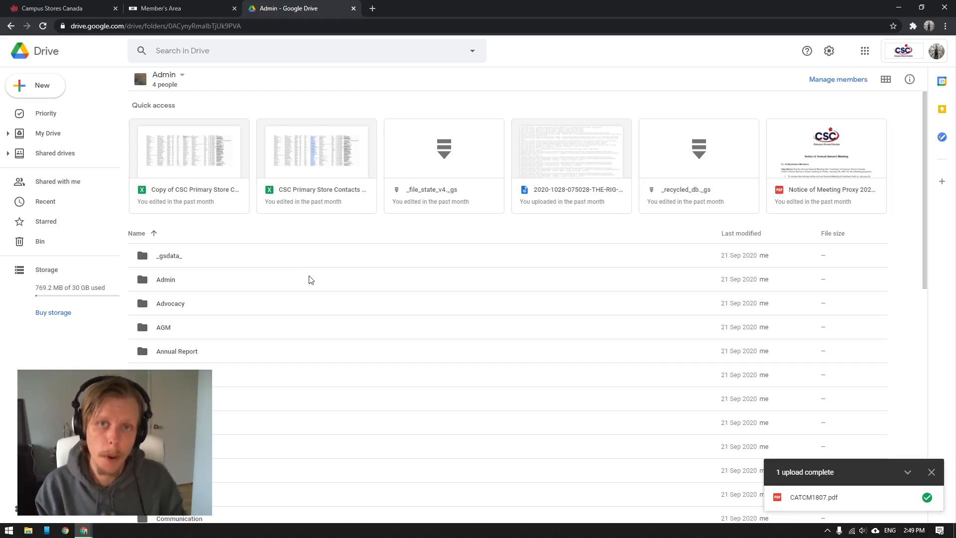